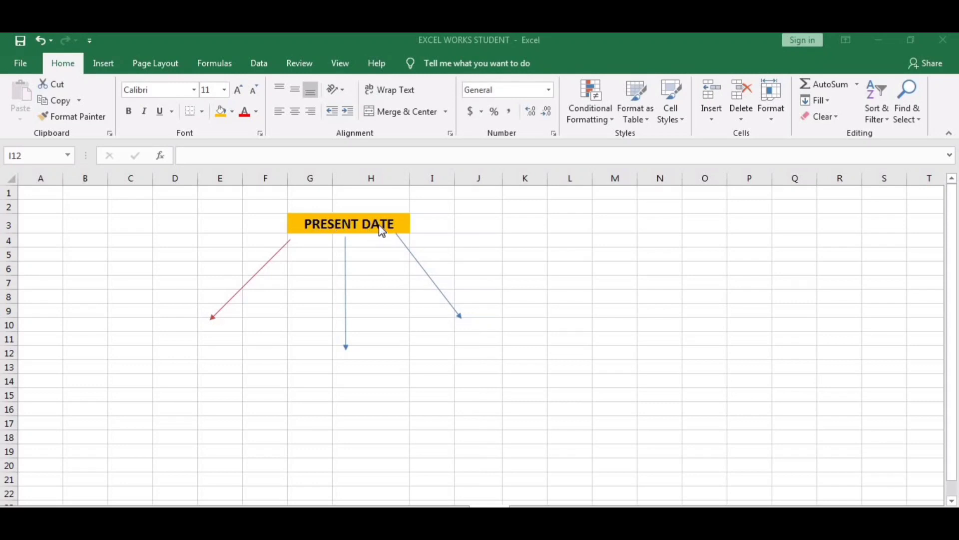
- Enter =NOW() in D11 so it shows the current date and time, 2/21/2023 0:38
{"action": "left_click", "coordinate": [218, 332]}
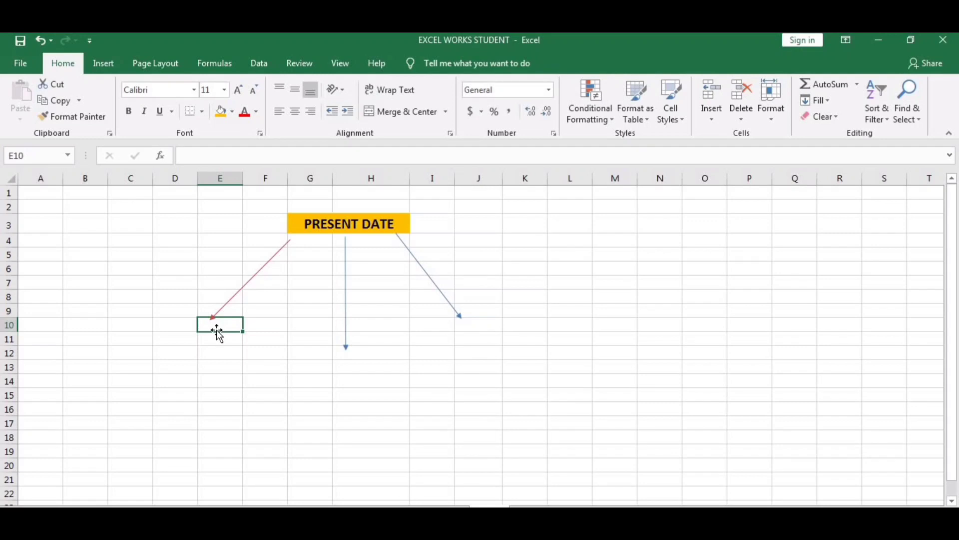
{"action": "left_click", "coordinate": [193, 338]}
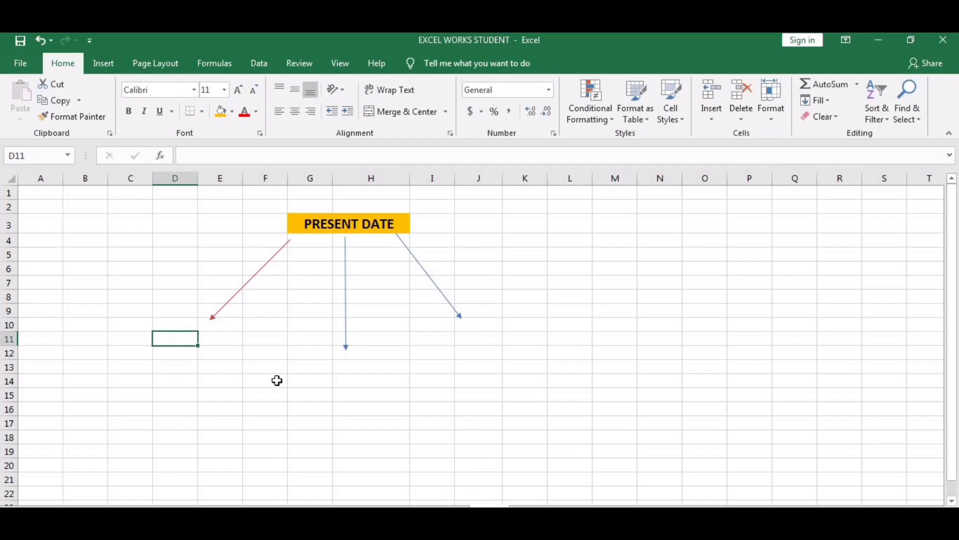
{"action": "type", "text": "="}
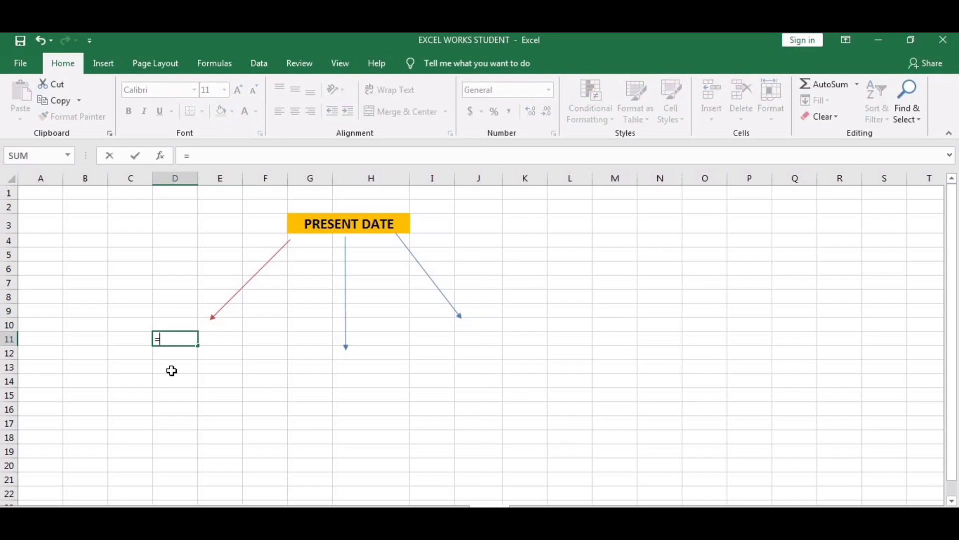
{"action": "type", "text": "N"}
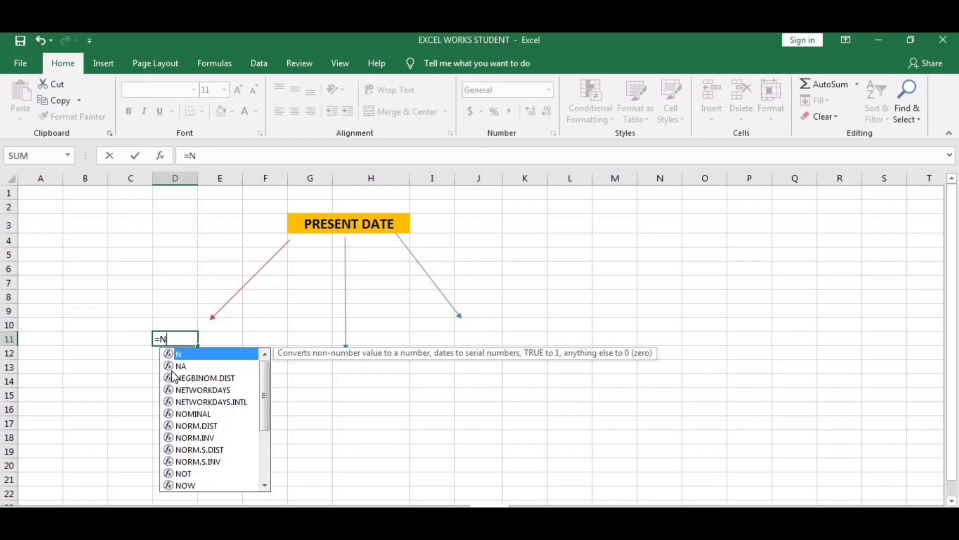
{"action": "type", "text": "OW"}
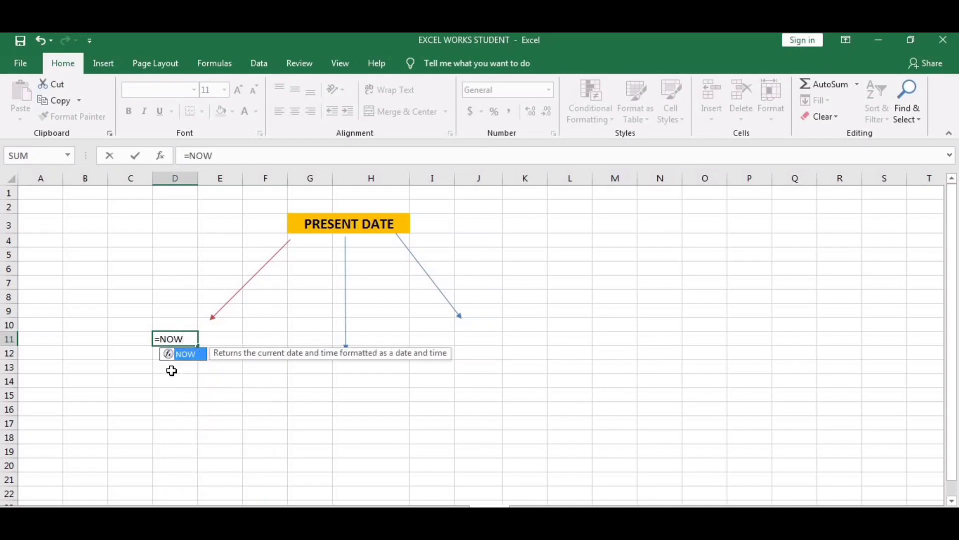
{"action": "type", "text": "()"}
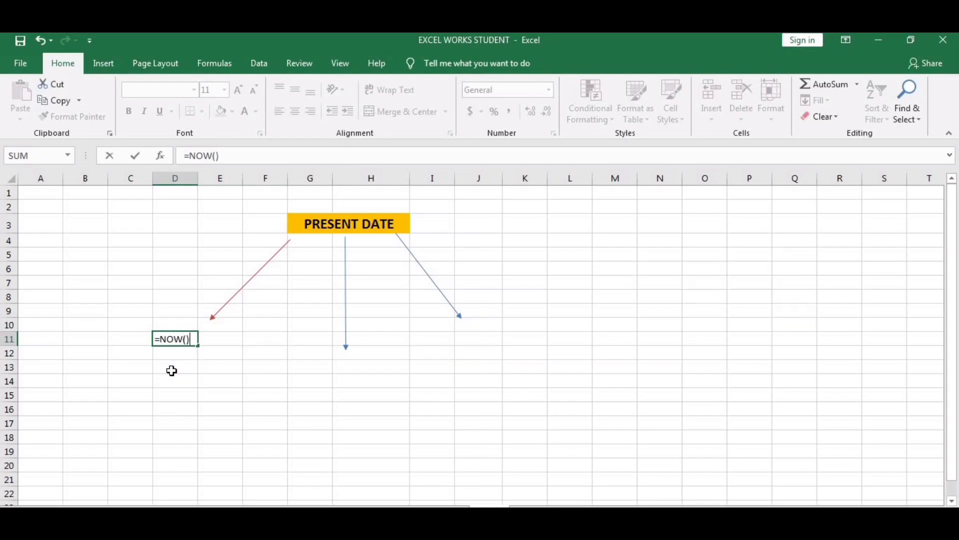
{"action": "key", "text": "Return"}
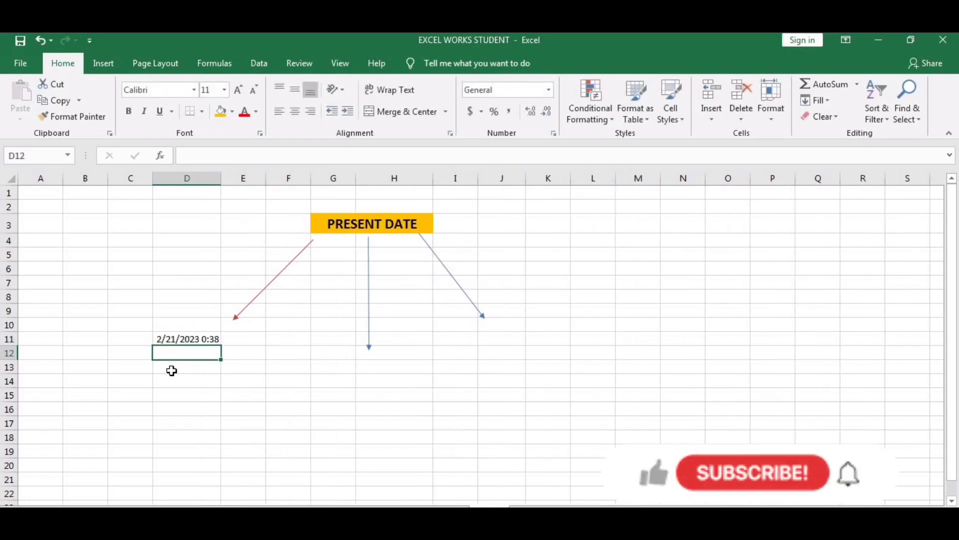
{"action": "key", "text": "Up"}
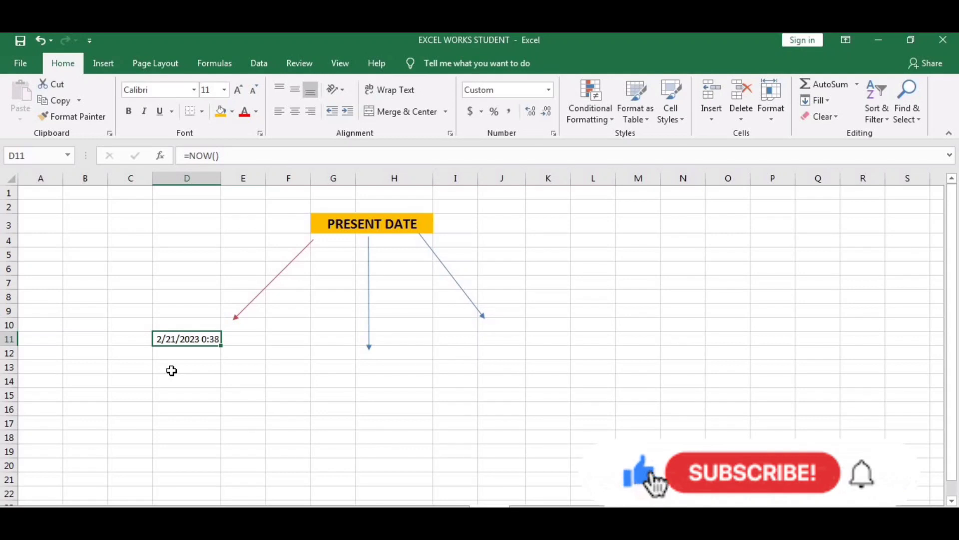
{"action": "key", "text": "Up"}
{"action": "key", "text": "Down"}
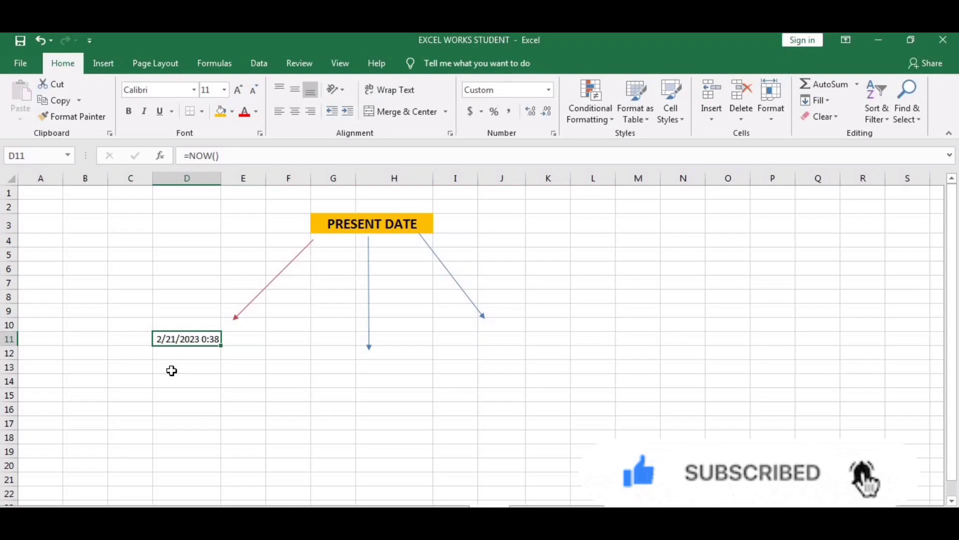
{"action": "key", "text": "Down"}
{"action": "key", "text": "Up"}
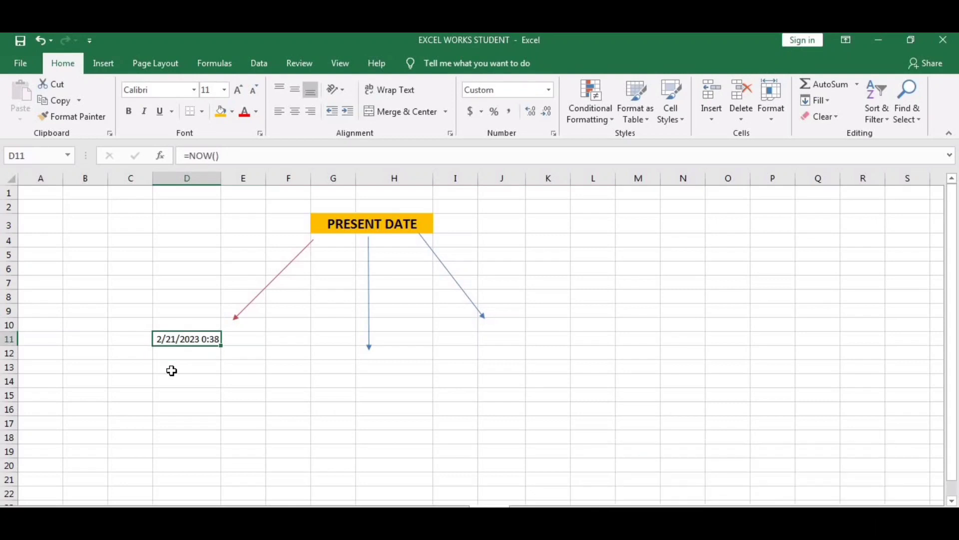
{"action": "key", "text": "Right"}
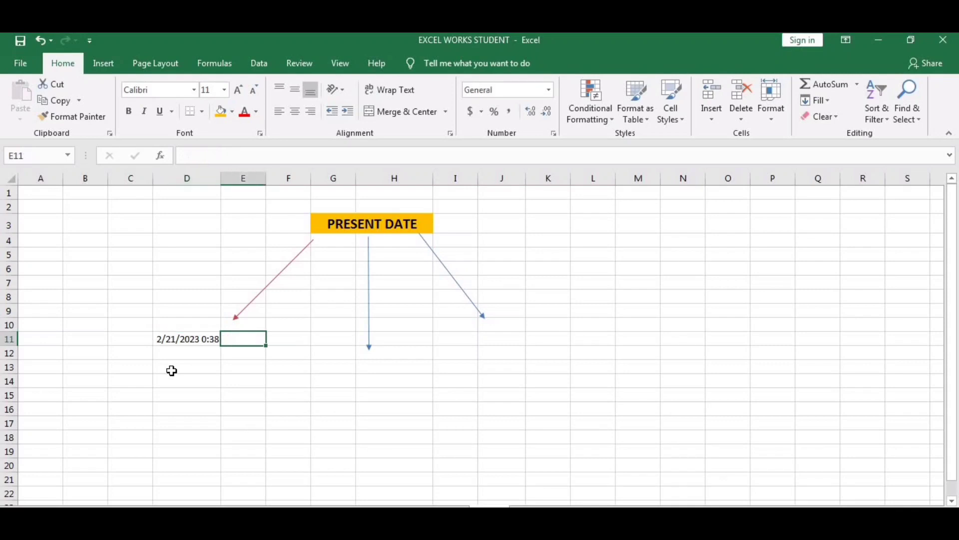
- Enter =TODAY() in H13 so it shows 2/21/2023, then move to J11
{"action": "left_click", "coordinate": [381, 365]}
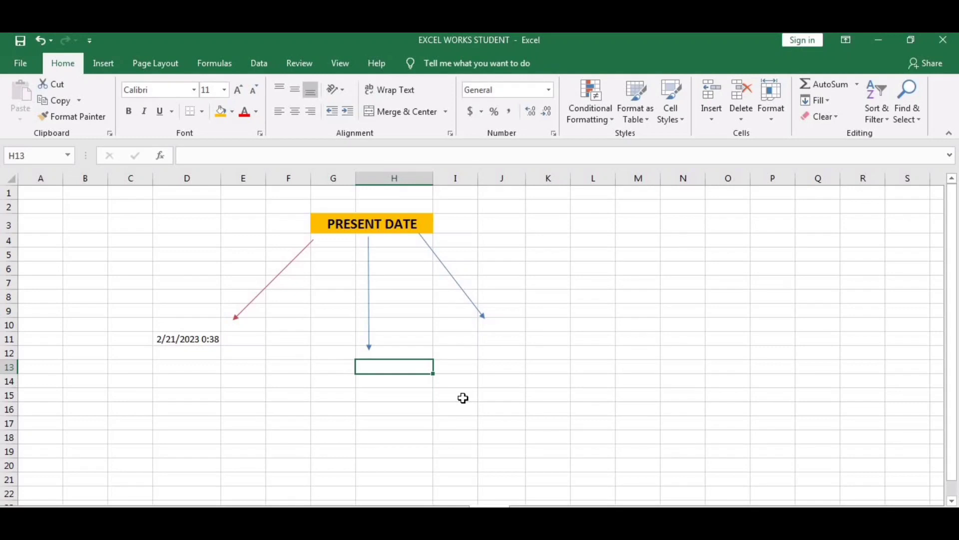
{"action": "type", "text": "="}
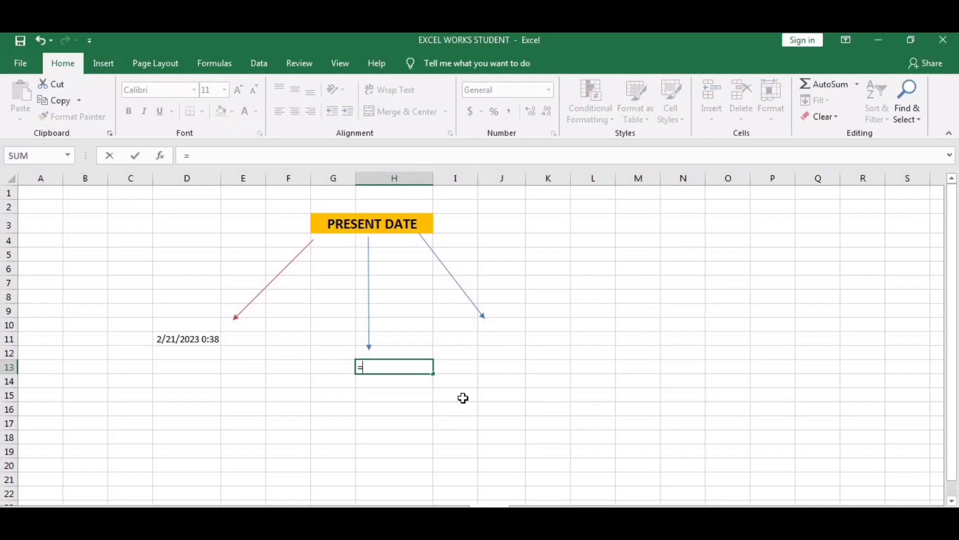
{"action": "type", "text": "T"}
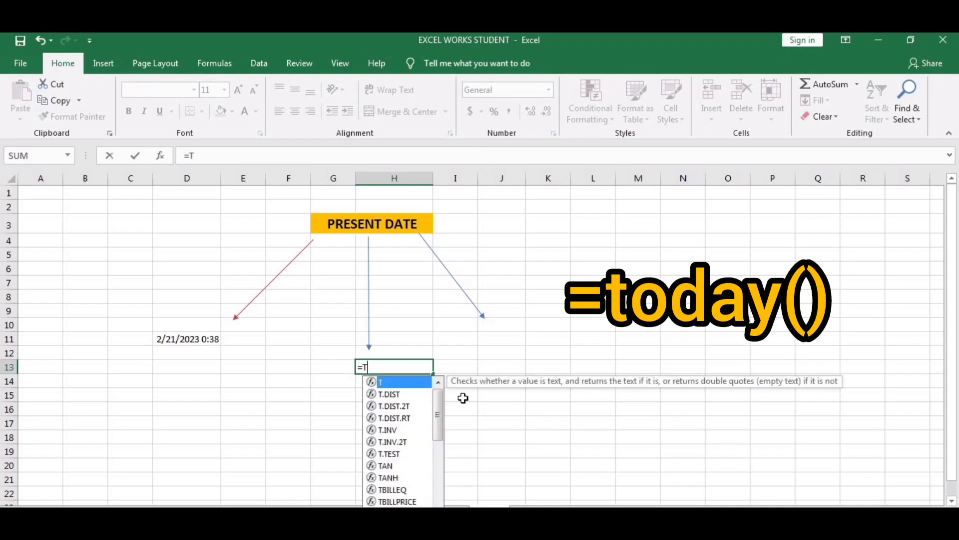
{"action": "type", "text": "ODAY"}
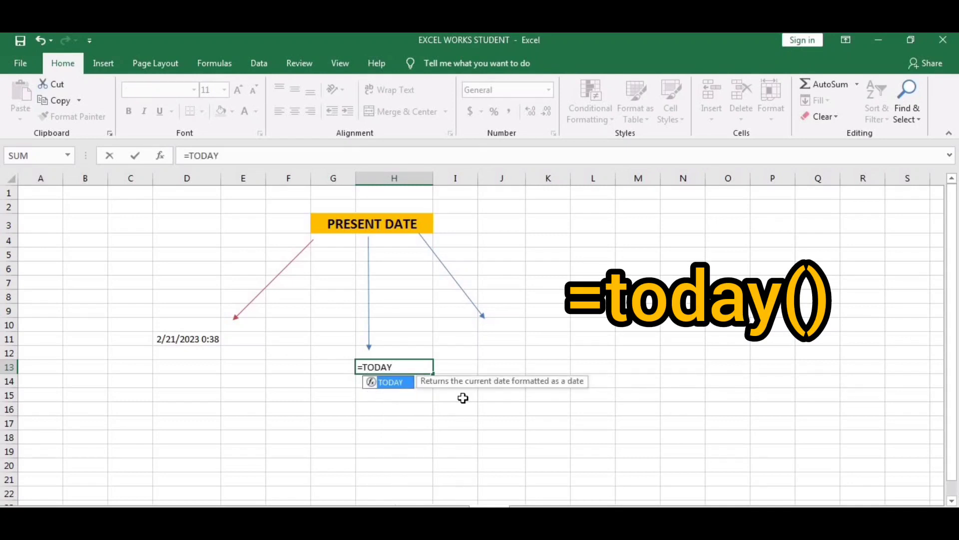
{"action": "type", "text": "("}
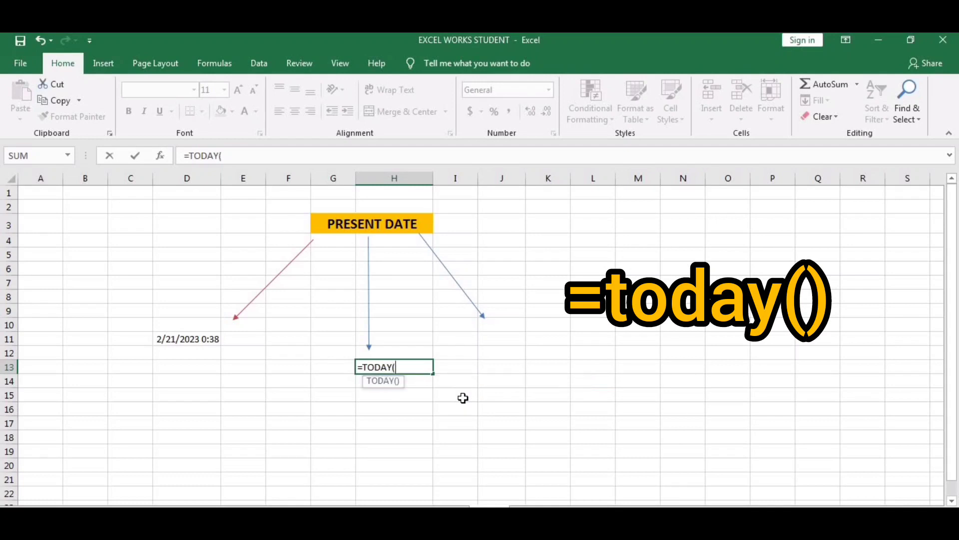
{"action": "type", "text": ")"}
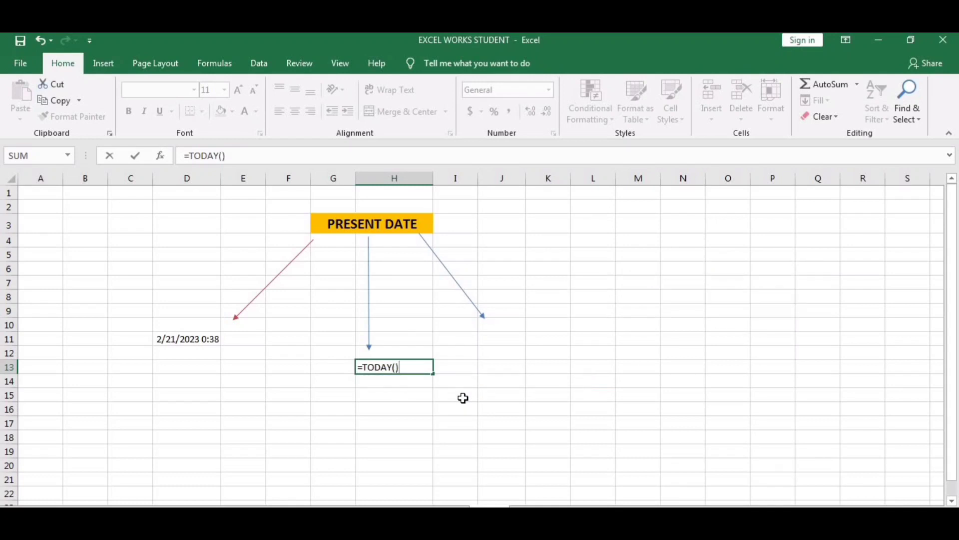
{"action": "key", "text": "ctrl+Return"}
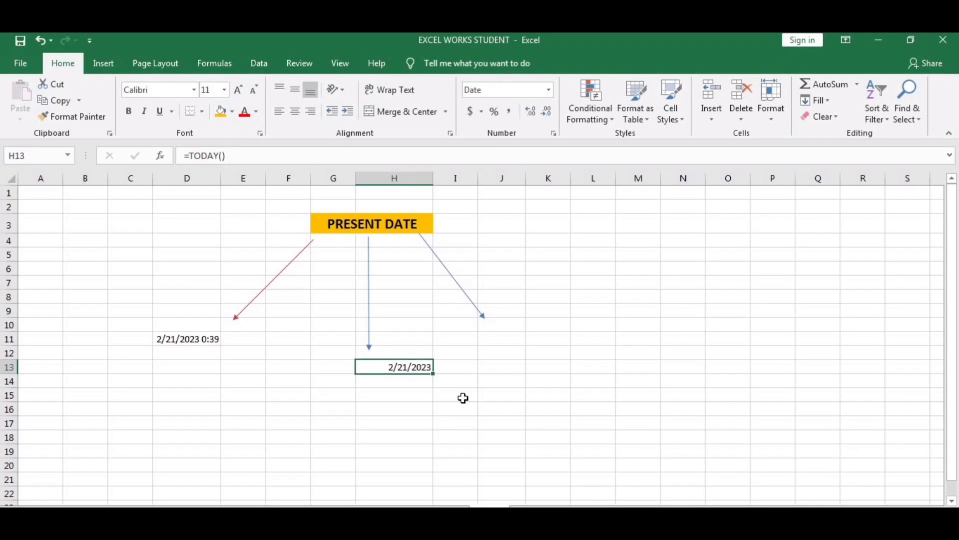
{"action": "key", "text": "Left"}
{"action": "key", "text": "Right"}
{"action": "key", "text": "Up"}
{"action": "key", "text": "Right"}
{"action": "key", "text": "Right"}
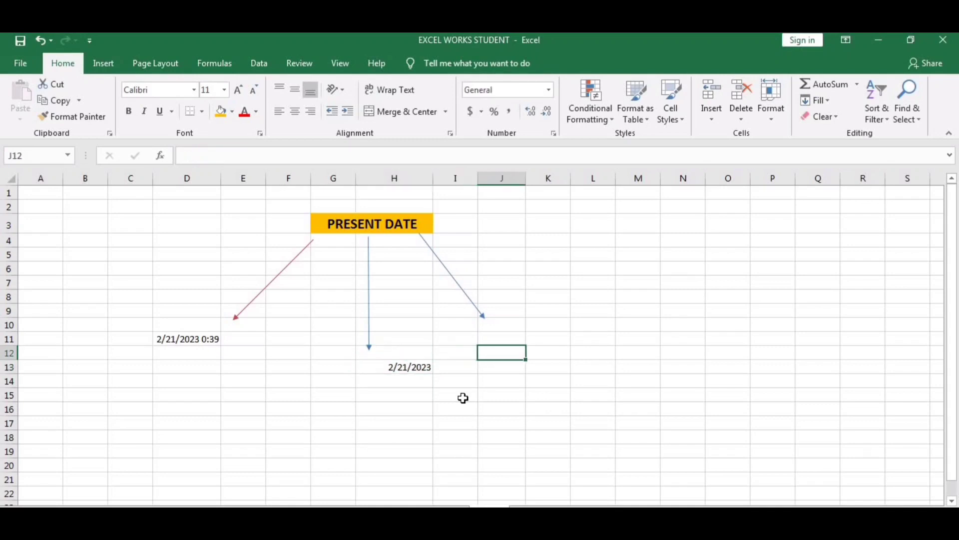
{"action": "key", "text": "Up"}
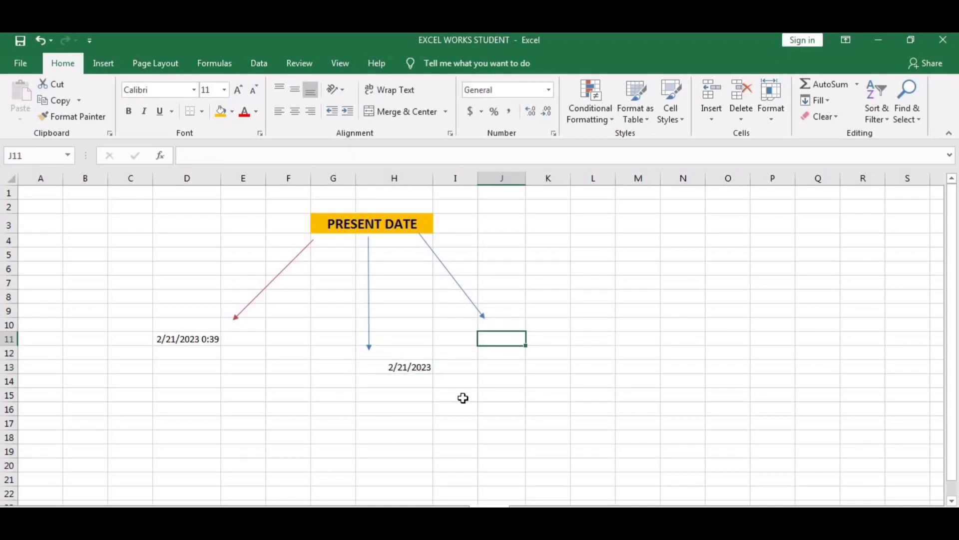
{"action": "key", "text": "Up"}
{"action": "key", "text": "Down"}
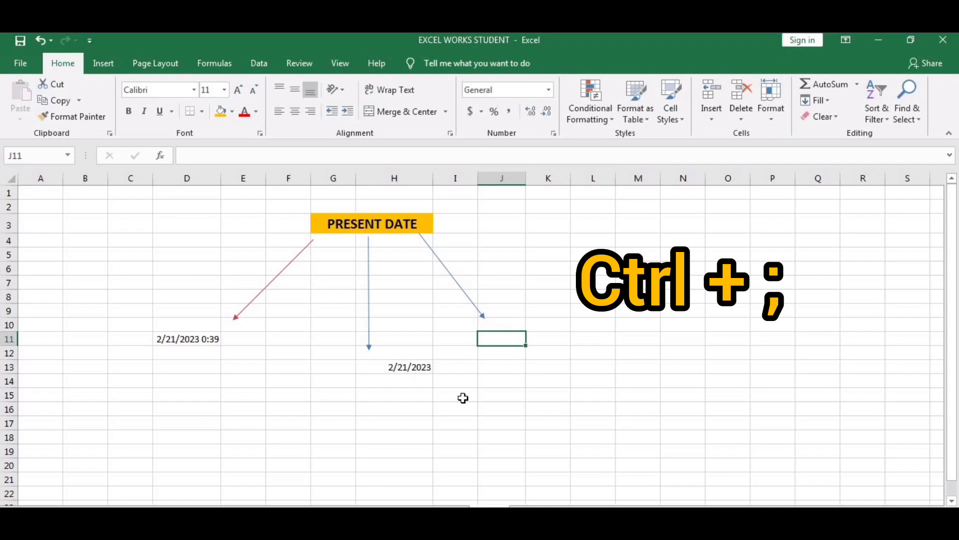
- Insert today's date as a fixed value in J11 with Ctrl+; and compare it with D11 and H13
{"action": "key", "text": "ctrl+semicolon"}
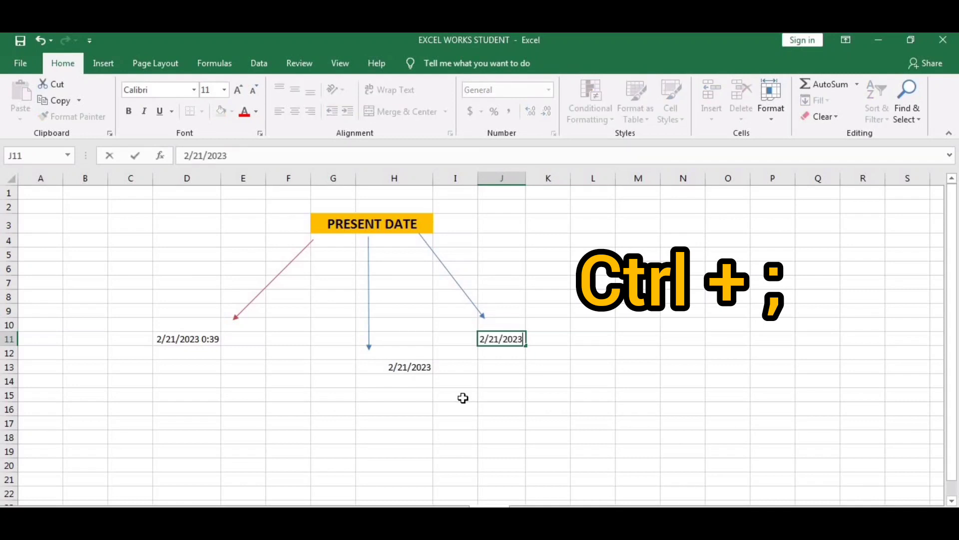
{"action": "key", "text": "Return"}
{"action": "key", "text": "Up"}
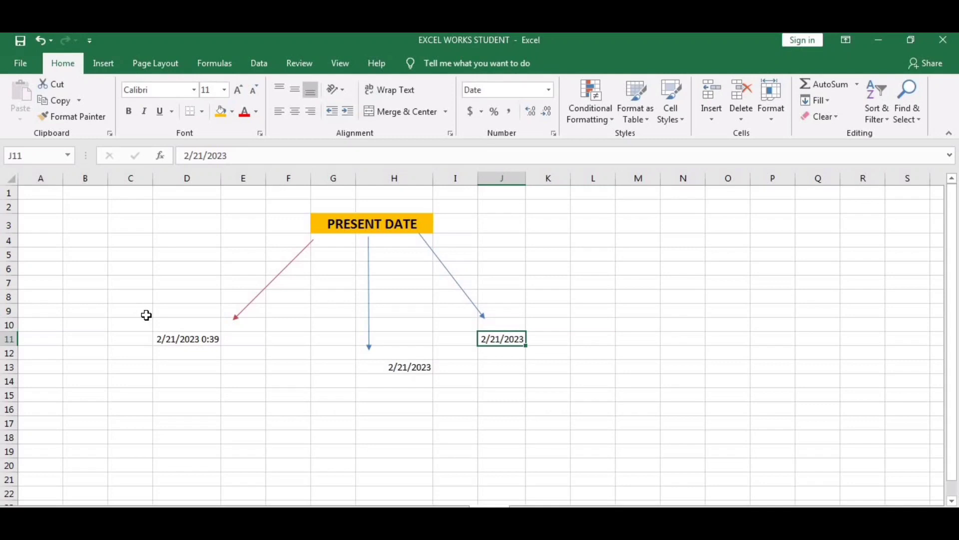
{"action": "left_click", "coordinate": [196, 337]}
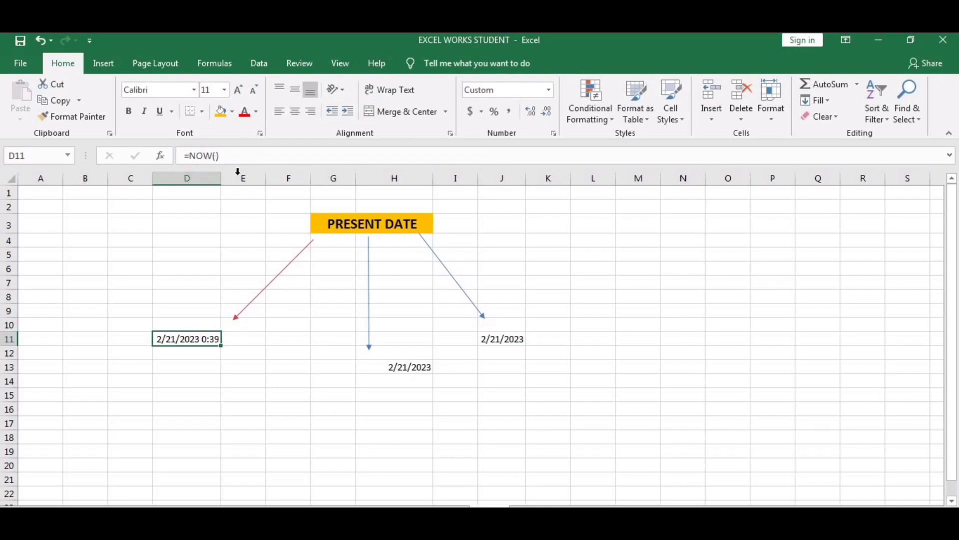
{"action": "left_click", "coordinate": [404, 373]}
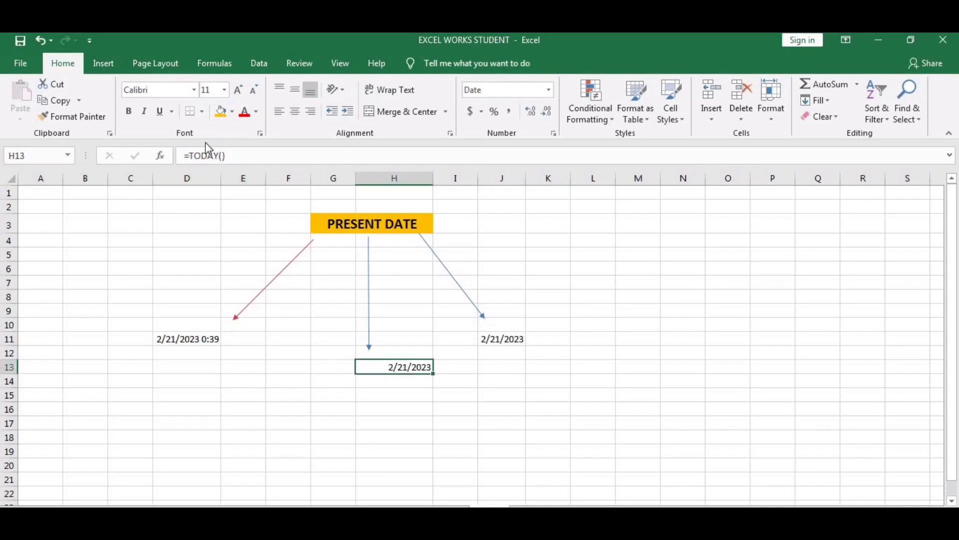
{"action": "left_click", "coordinate": [503, 340]}
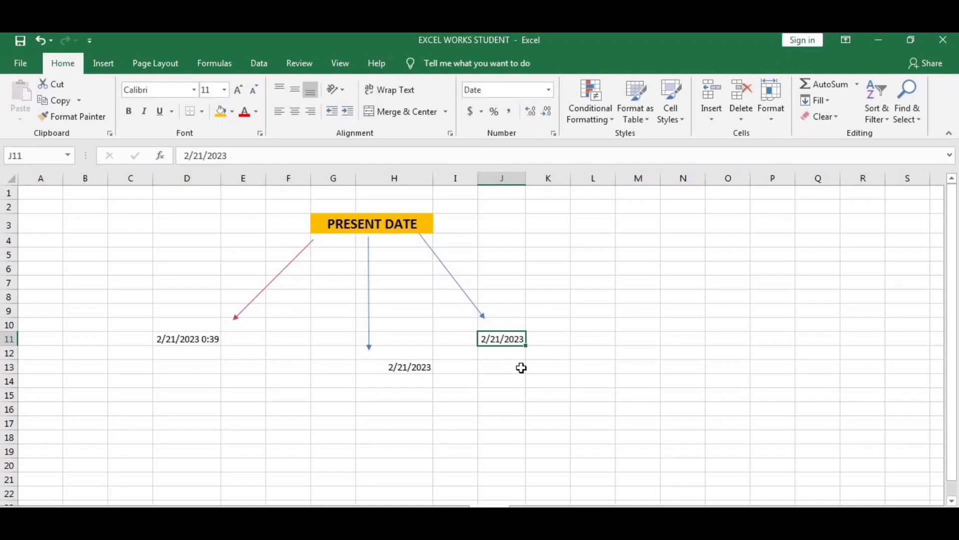
- Put today's fixed date, 2/21/2023, in L8 with Ctrl+;
{"action": "left_click", "coordinate": [607, 295]}
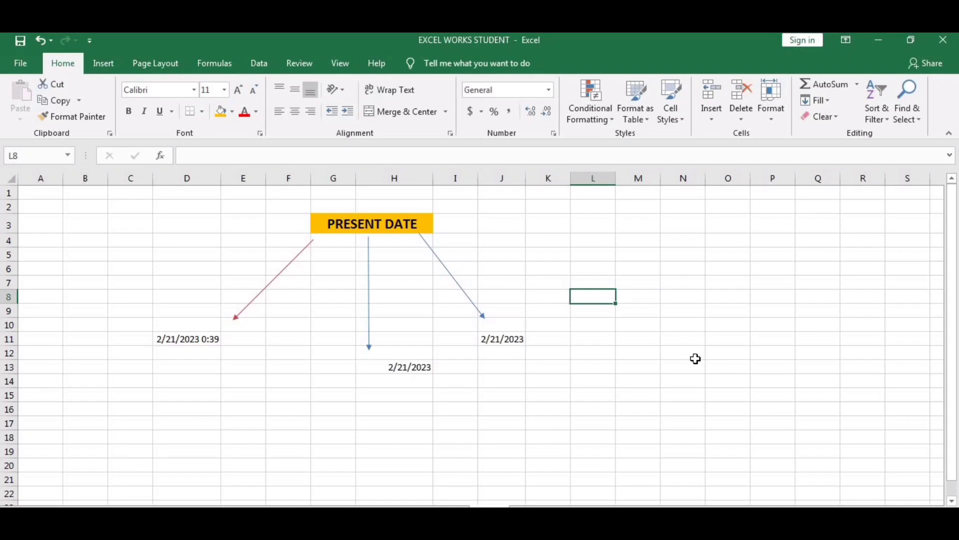
{"action": "key", "text": "ctrl+semicolon"}
{"action": "key", "text": "Return"}
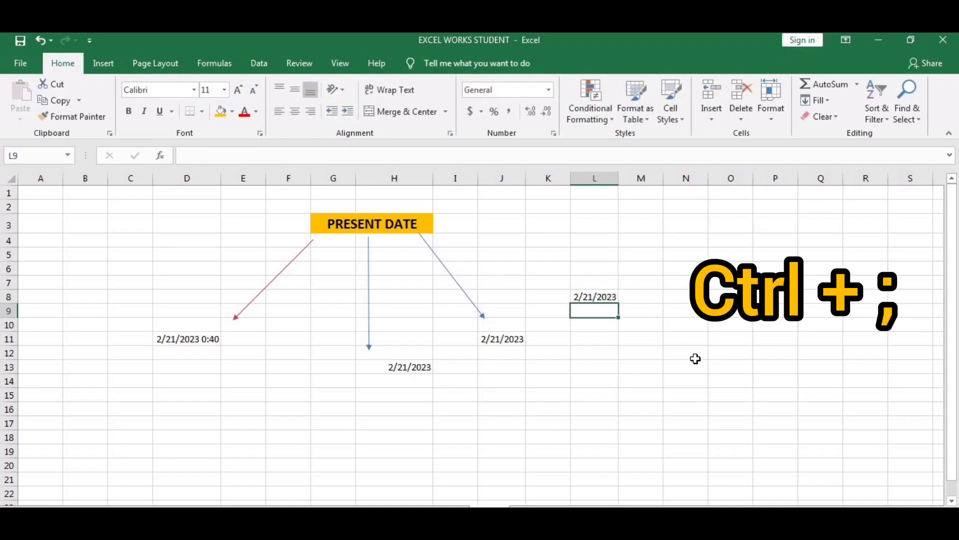
{"action": "left_click", "coordinate": [595, 352]}
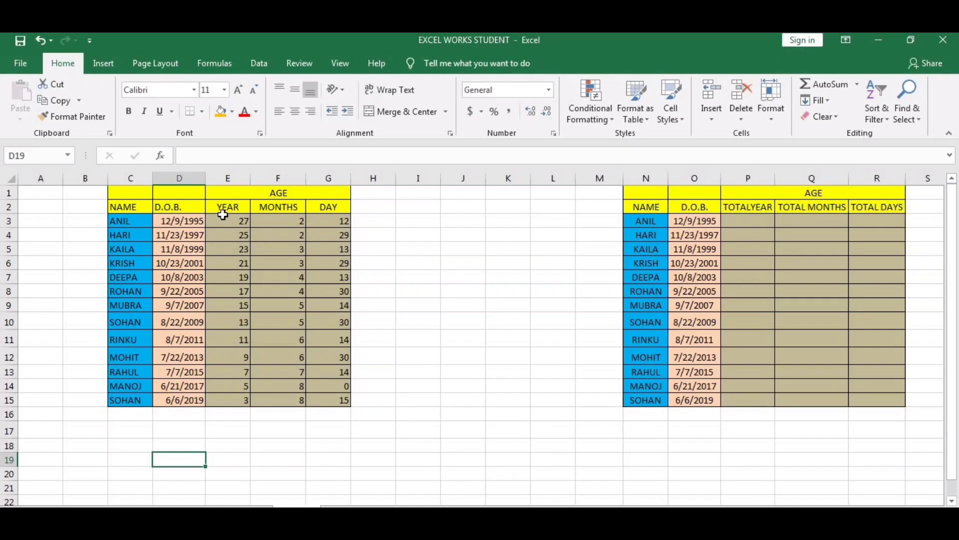
- Delete the computed year, month and day values in E3:G15
{"action": "left_click", "coordinate": [240, 226]}
{"action": "left_click_drag", "start_coordinate": [261, 252], "coordinate": [375, 413]}
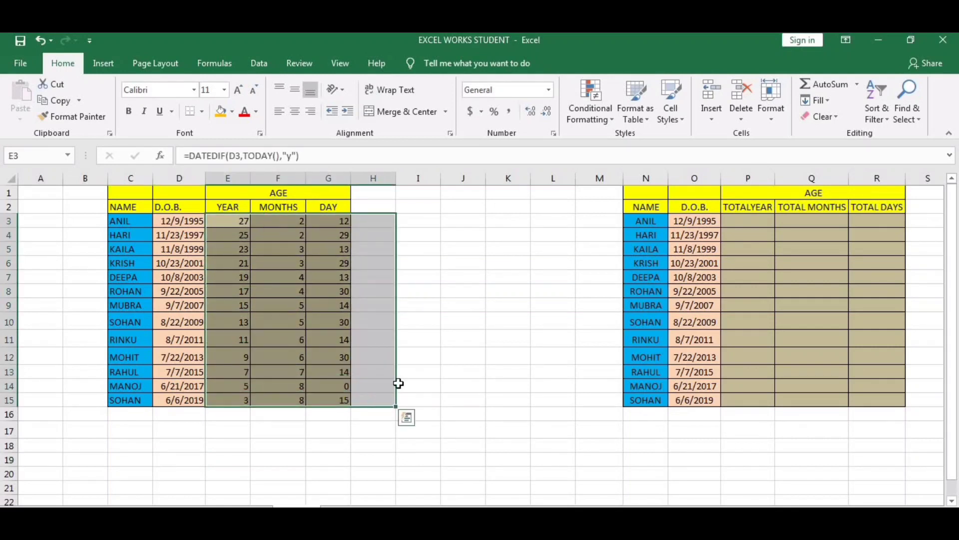
{"action": "key", "text": "Delete"}
{"action": "left_click", "coordinate": [463, 291]}
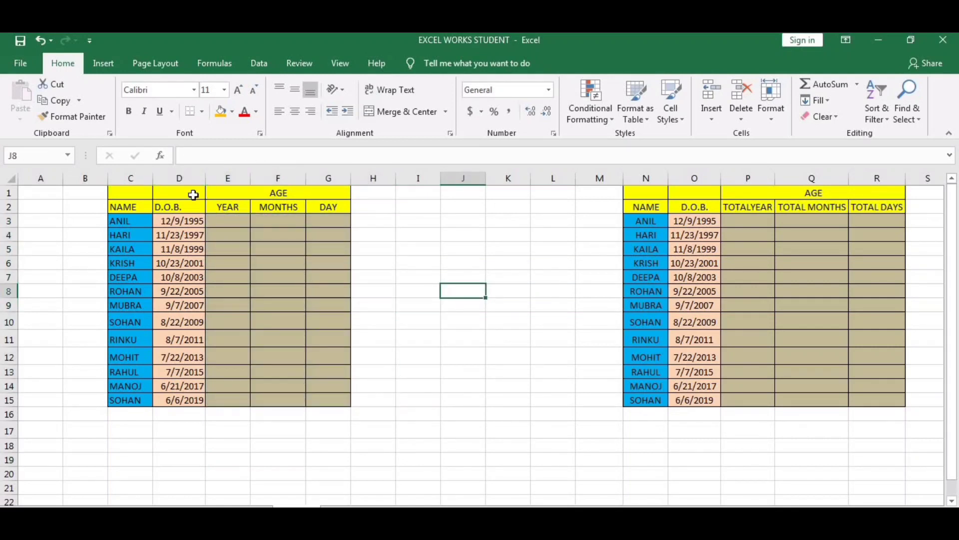
- Review the left table's D.O.B. column and empty YEAR and MONTHS cells
{"action": "left_click", "coordinate": [268, 220]}
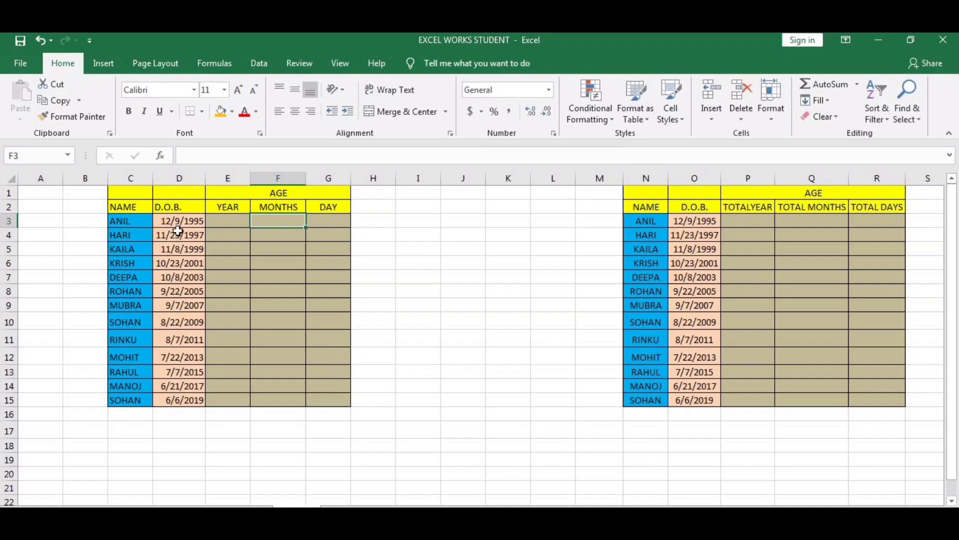
{"action": "left_click_drag", "start_coordinate": [178, 221], "coordinate": [186, 381]}
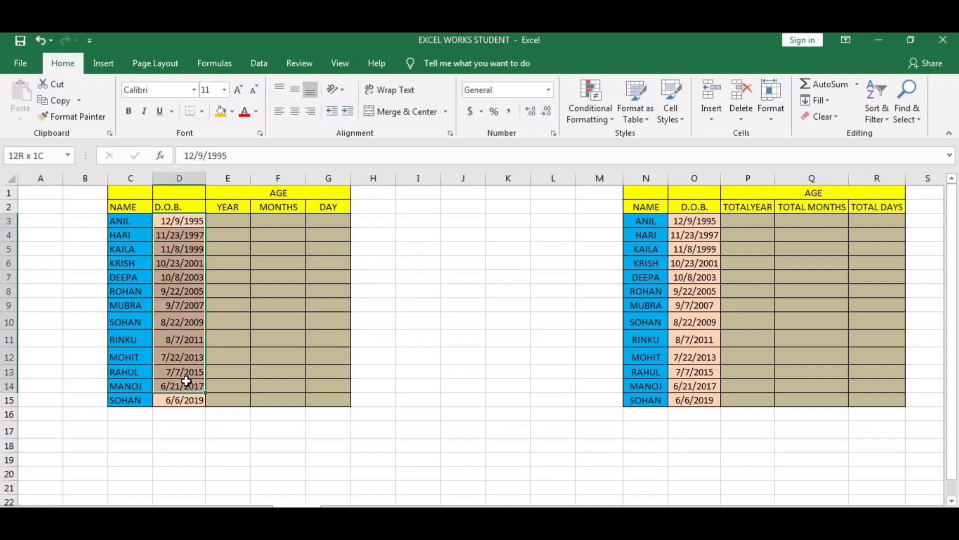
{"action": "left_click", "coordinate": [227, 291]}
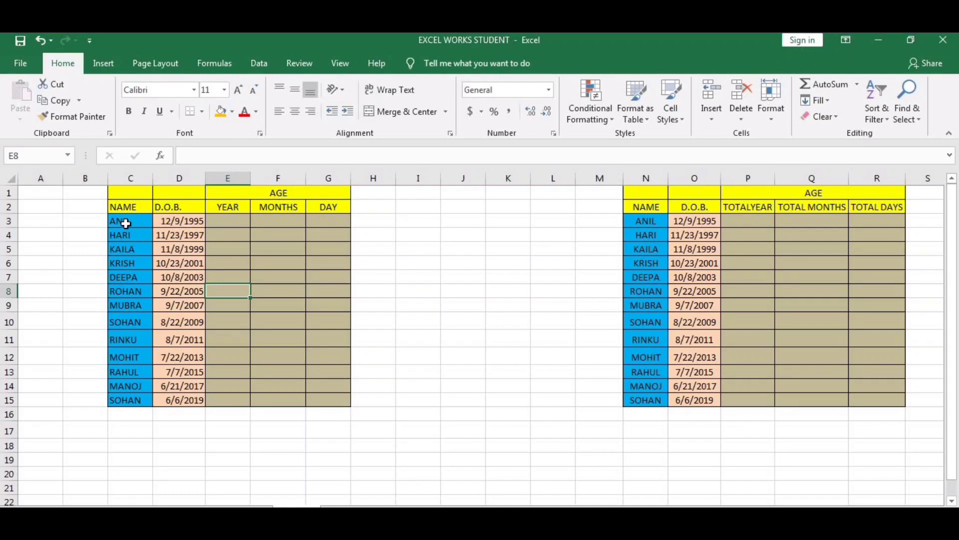
{"action": "left_click", "coordinate": [224, 223]}
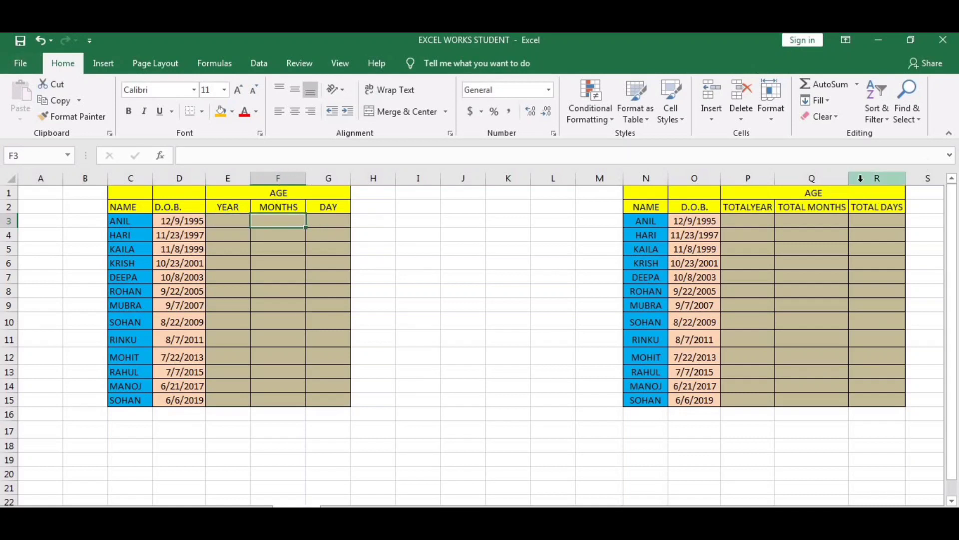
- Review the right-hand age table and select ANIL's TOTALYEAR cell P3
{"action": "left_click", "coordinate": [755, 220]}
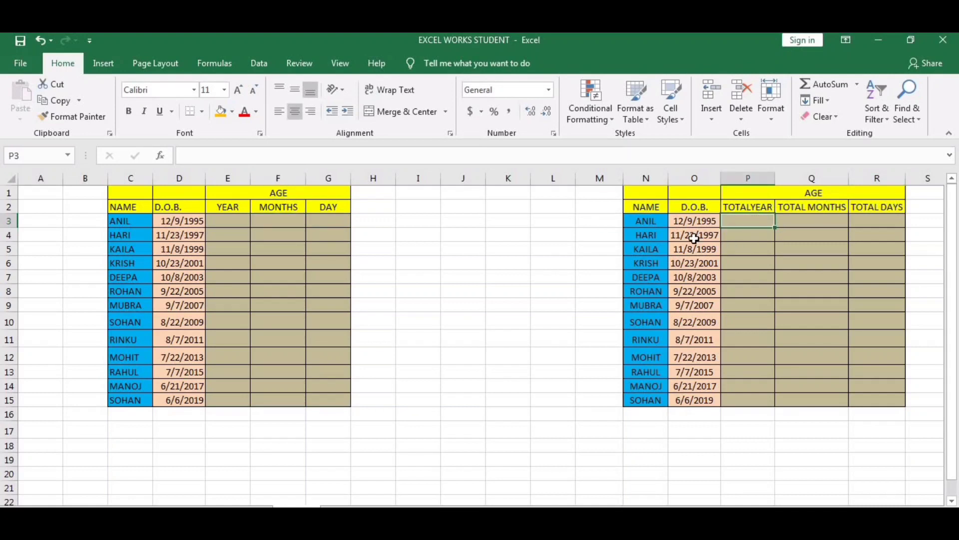
{"action": "left_click", "coordinate": [698, 222]}
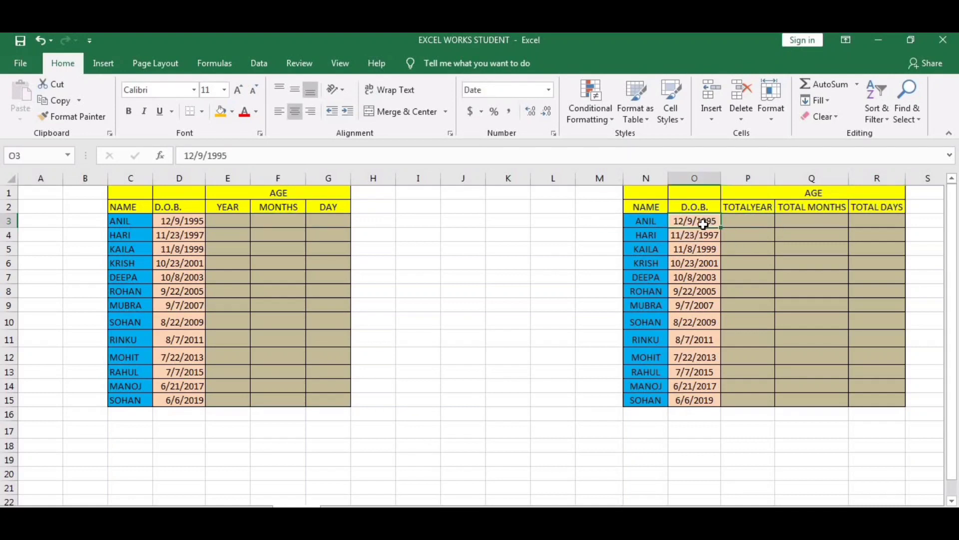
{"action": "left_click", "coordinate": [760, 222]}
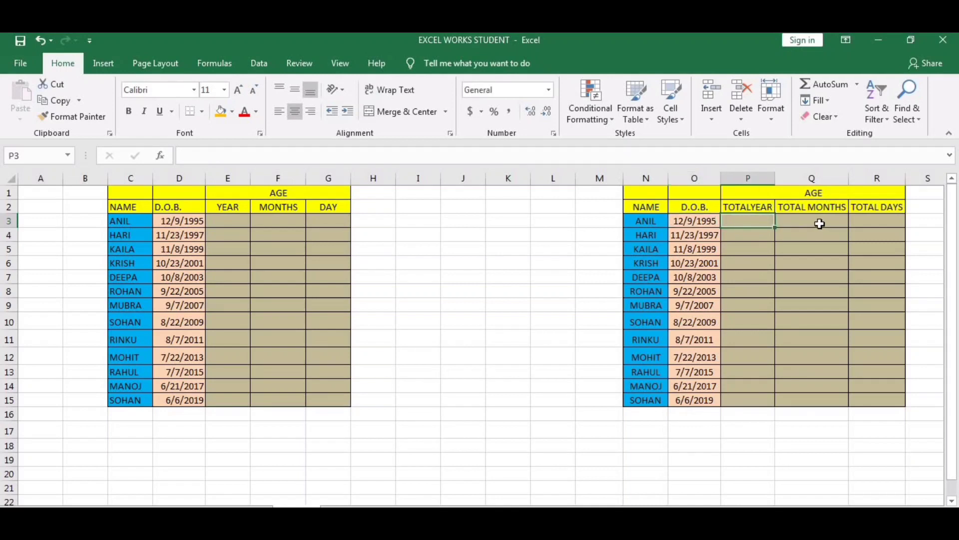
{"action": "left_click", "coordinate": [873, 226]}
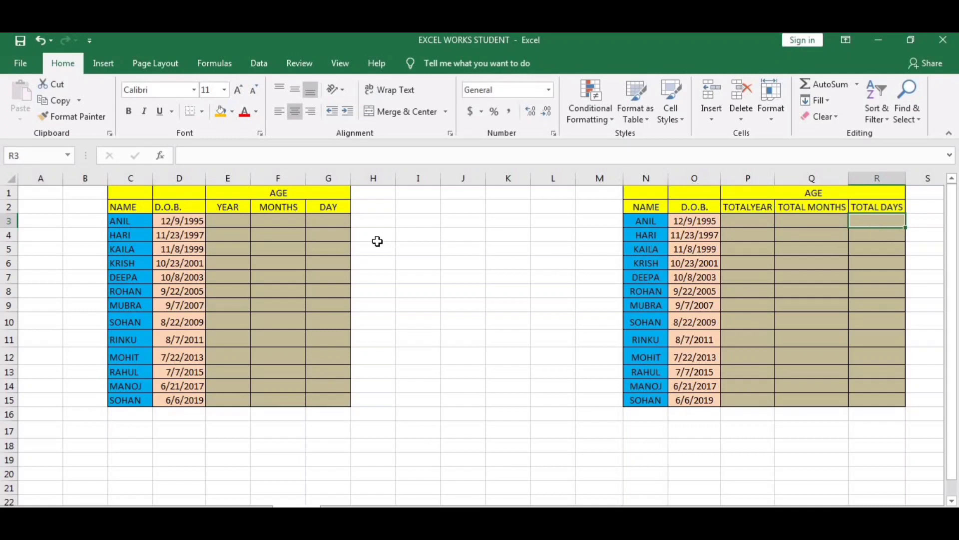
{"action": "left_click", "coordinate": [442, 277]}
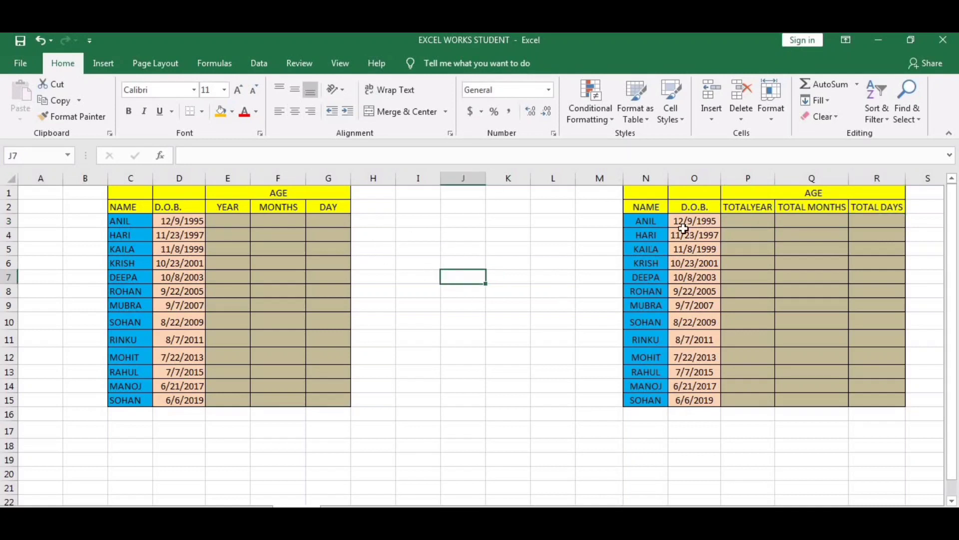
{"action": "left_click_drag", "start_coordinate": [655, 194], "coordinate": [889, 400]}
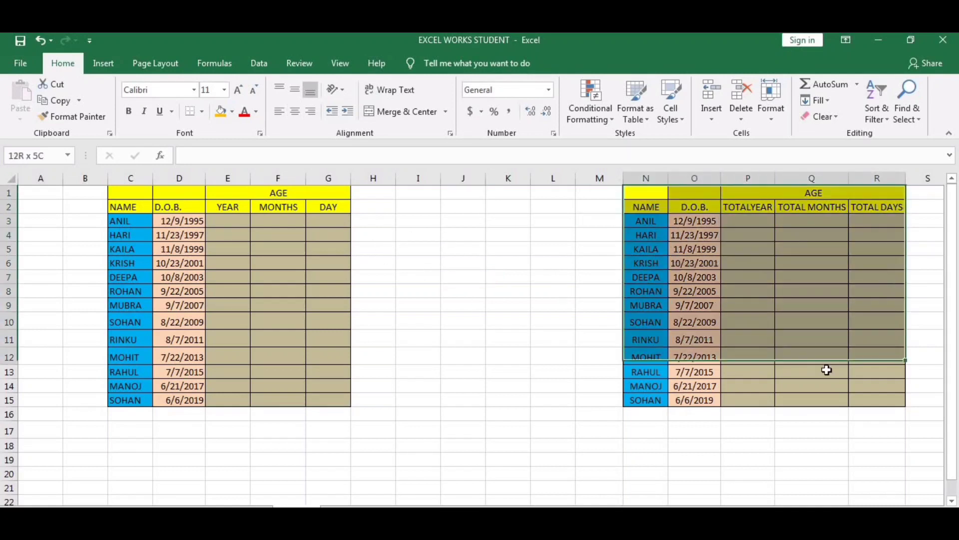
{"action": "left_click", "coordinate": [554, 249]}
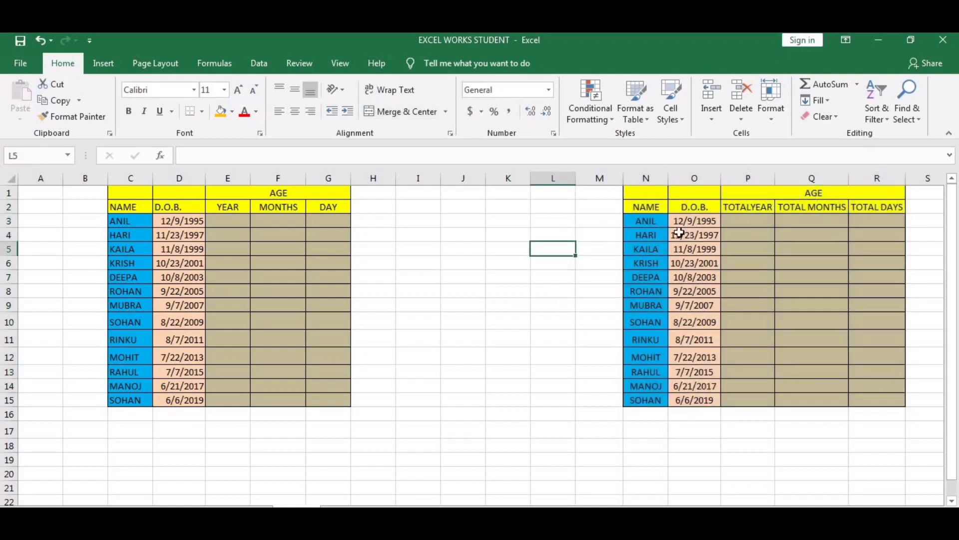
{"action": "left_click", "coordinate": [647, 225]}
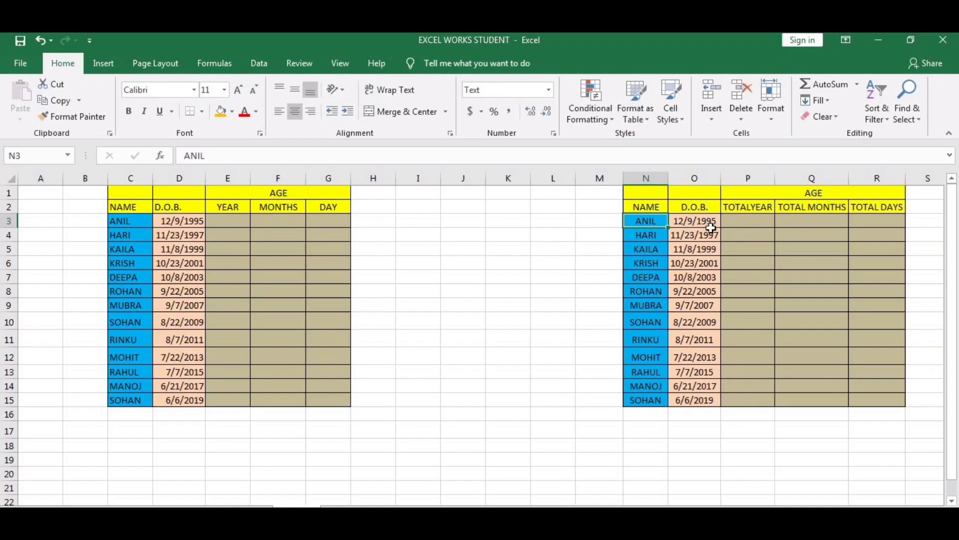
{"action": "left_click", "coordinate": [739, 221]}
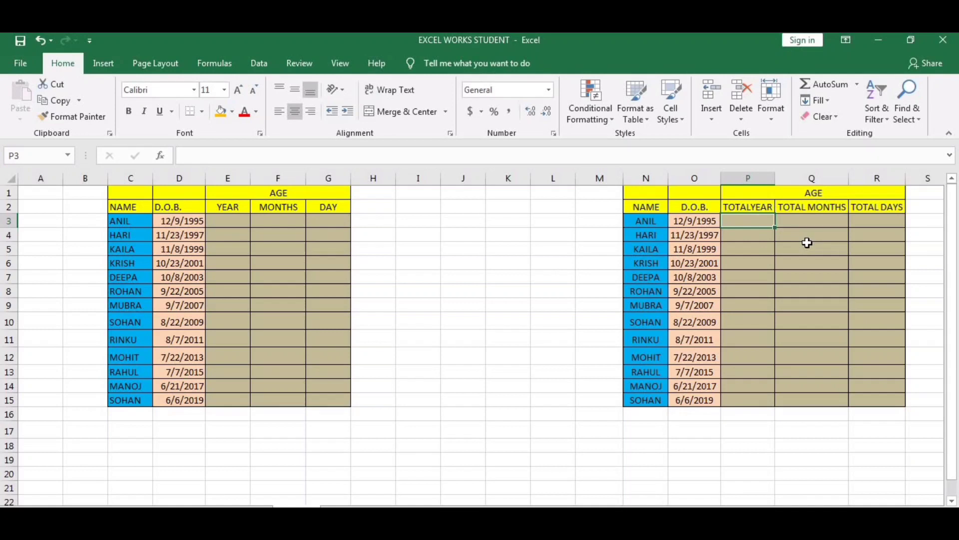
- Enter =DATEDIF(O3,TODAY(),"Y") in P3, giving ANIL 27 total years
{"action": "type", "text": "="}
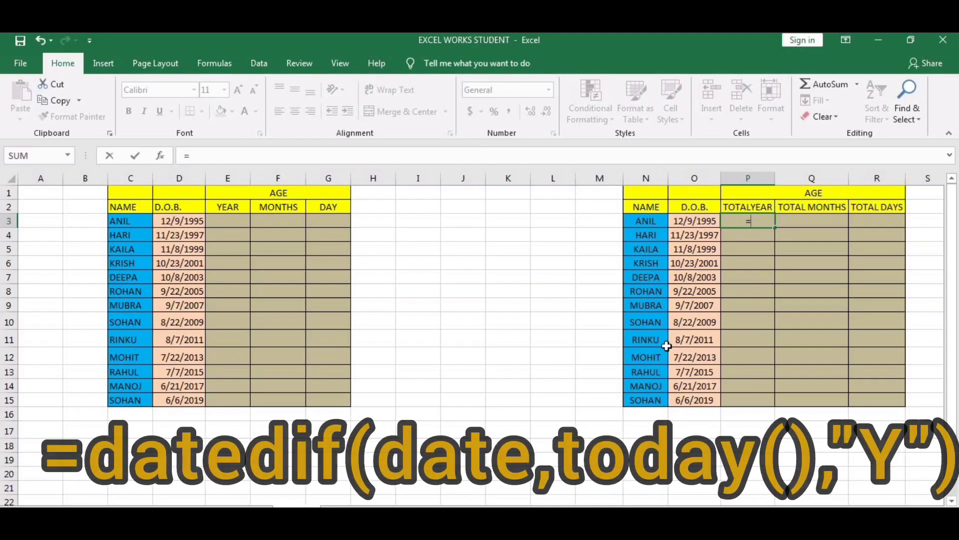
{"action": "type", "text": "DA"}
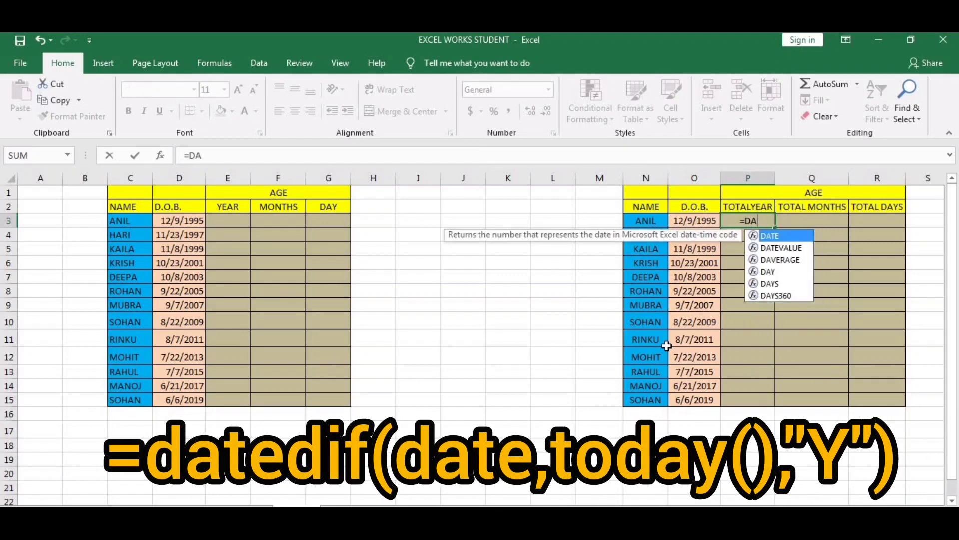
{"action": "type", "text": "TED"}
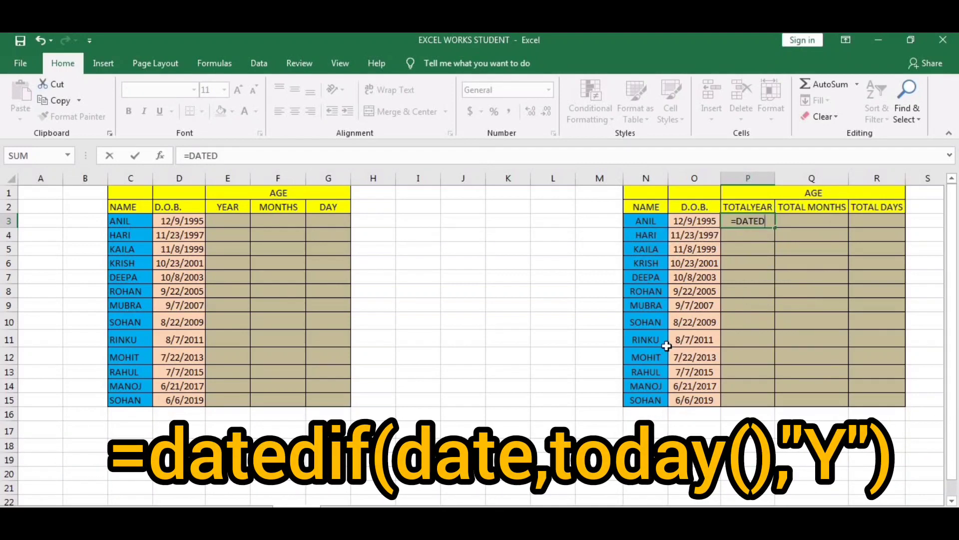
{"action": "type", "text": "IF"}
{"action": "type", "text": "("}
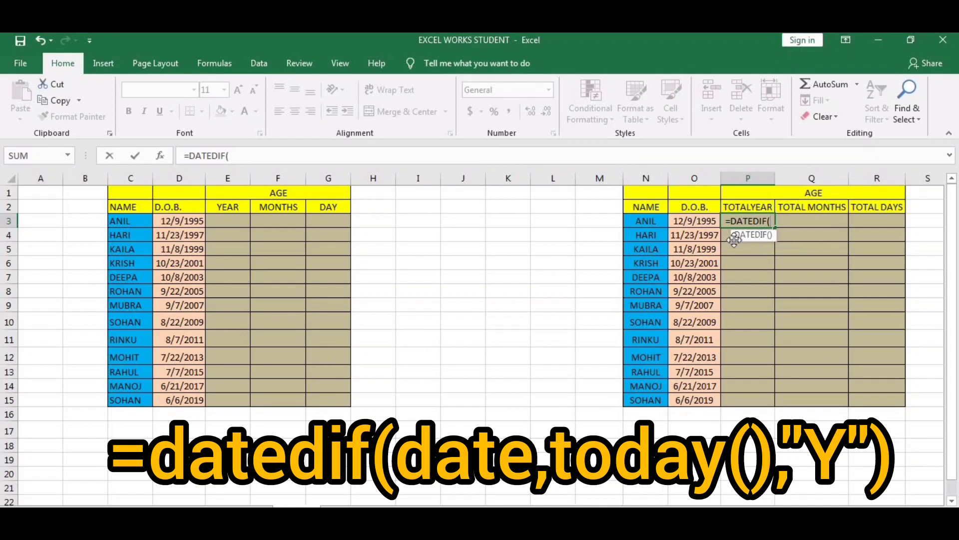
{"action": "left_click", "coordinate": [696, 222]}
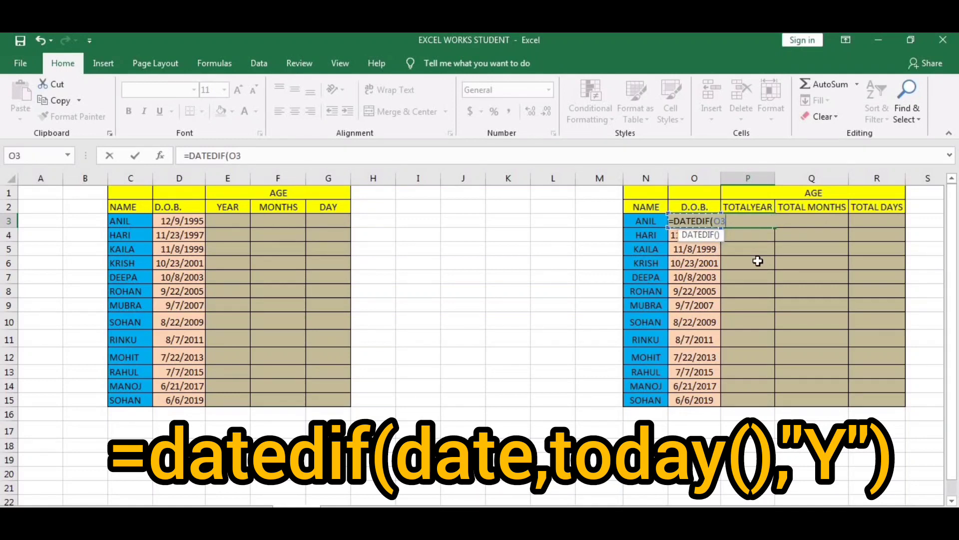
{"action": "type", "text": ","}
{"action": "type", "text": "TODA"}
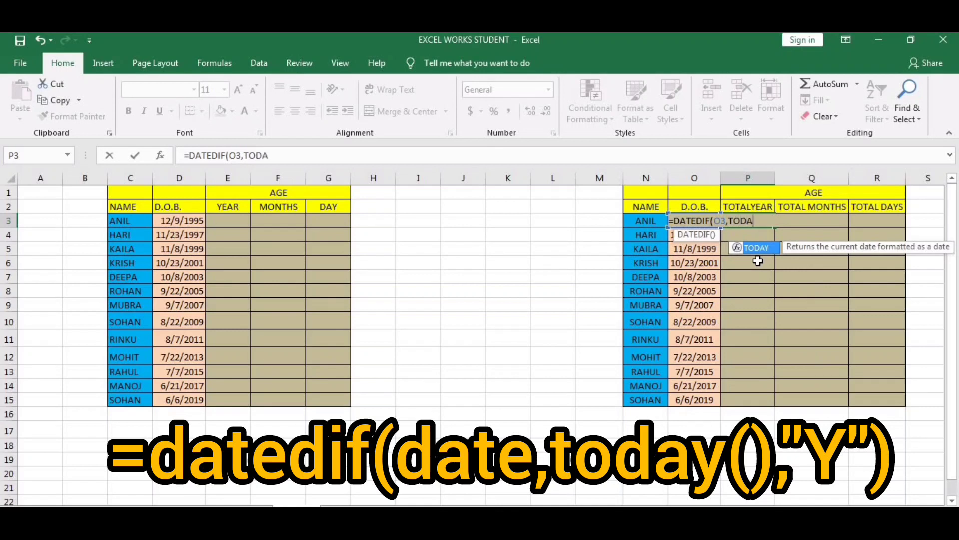
{"action": "type", "text": "Y"}
{"action": "type", "text": "()"}
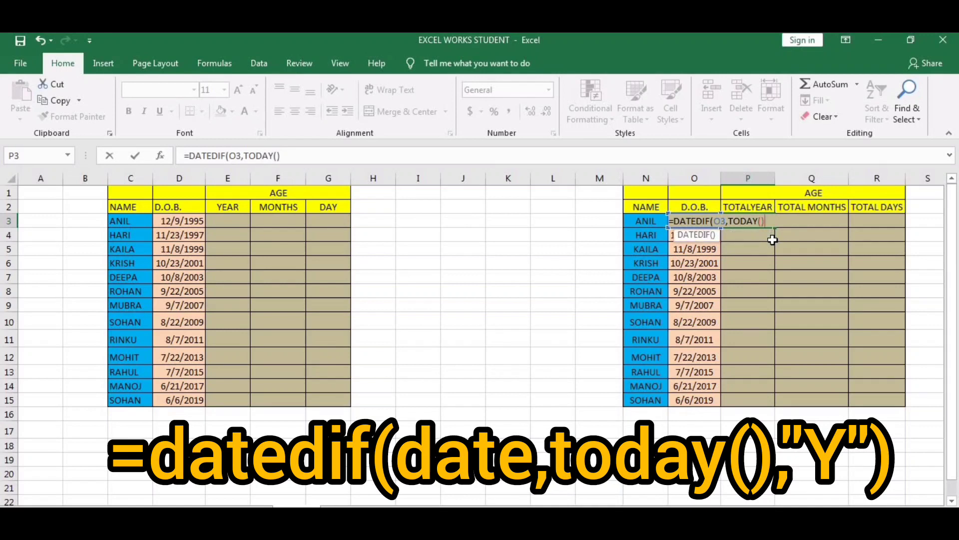
{"action": "type", "text": ","}
{"action": "type", "text": "\""}
{"action": "type", "text": "Y"}
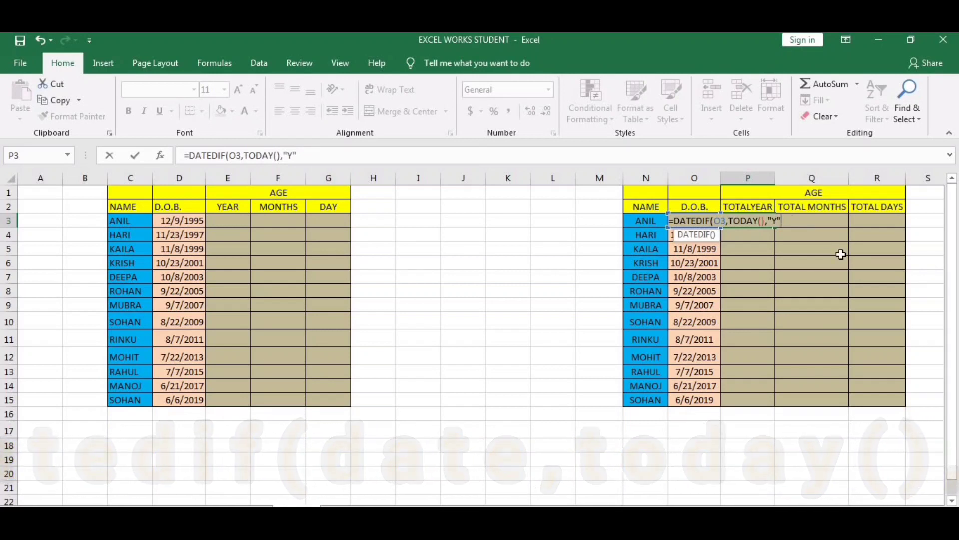
{"action": "type", "text": ")"}
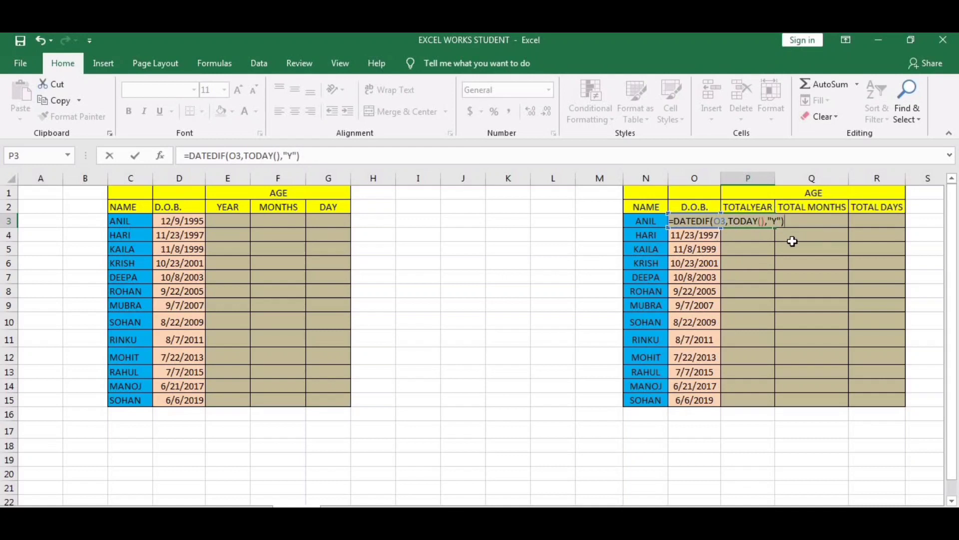
{"action": "key", "text": "Return"}
{"action": "key", "text": "Up"}
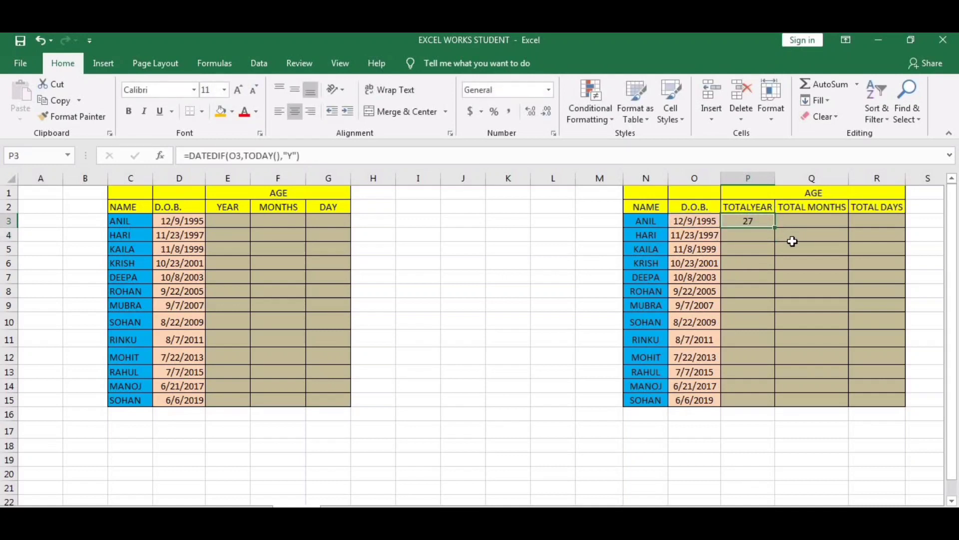
{"action": "key", "text": "Left"}
{"action": "key", "text": "Left"}
{"action": "key", "text": "Right"}
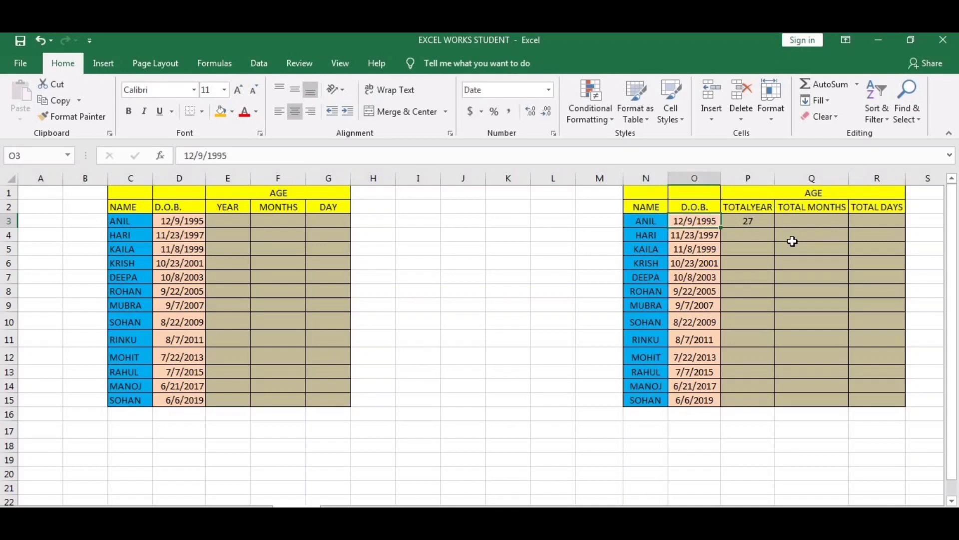
{"action": "key", "text": "Right"}
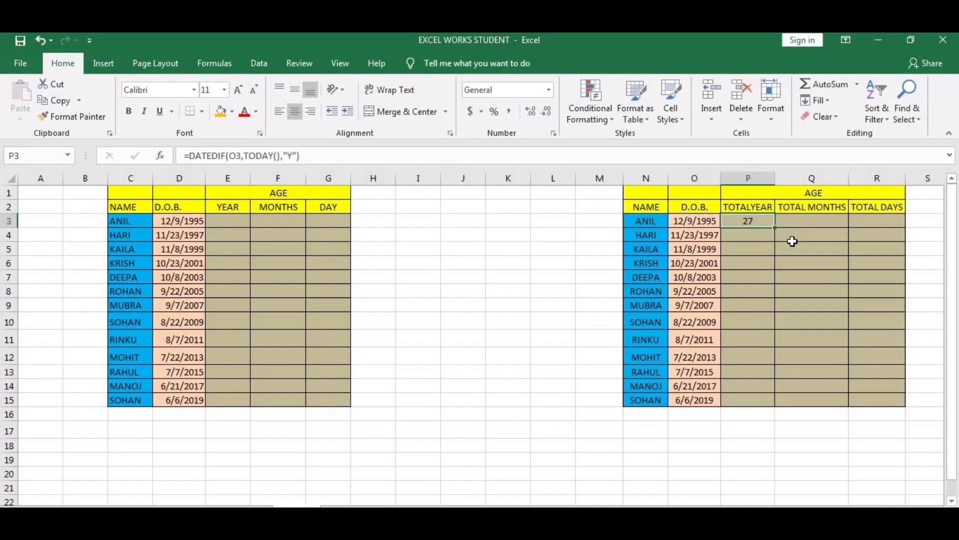
{"action": "key", "text": "Right"}
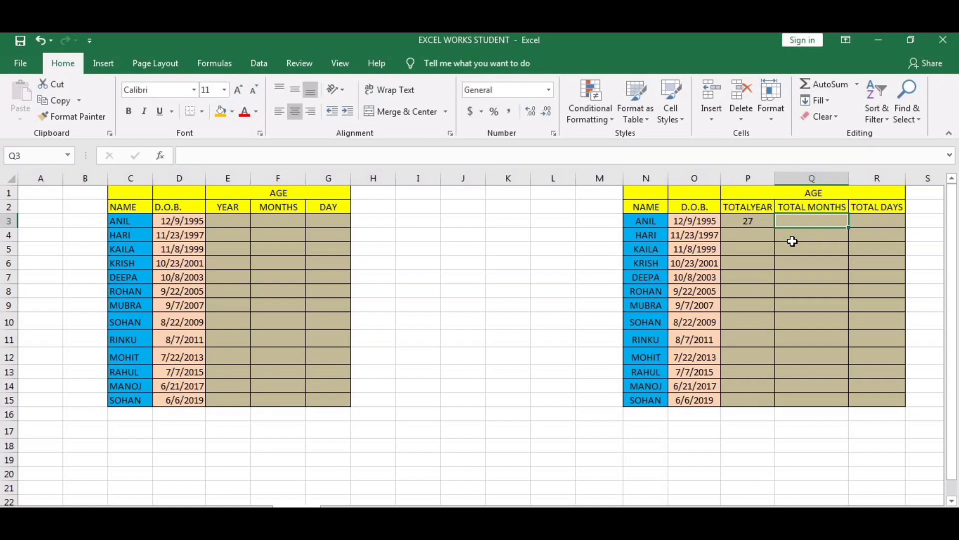
- Enter =DATEDIF(O3,TODAY(),"M") in Q3, returning 326 total months
{"action": "type", "text": "="}
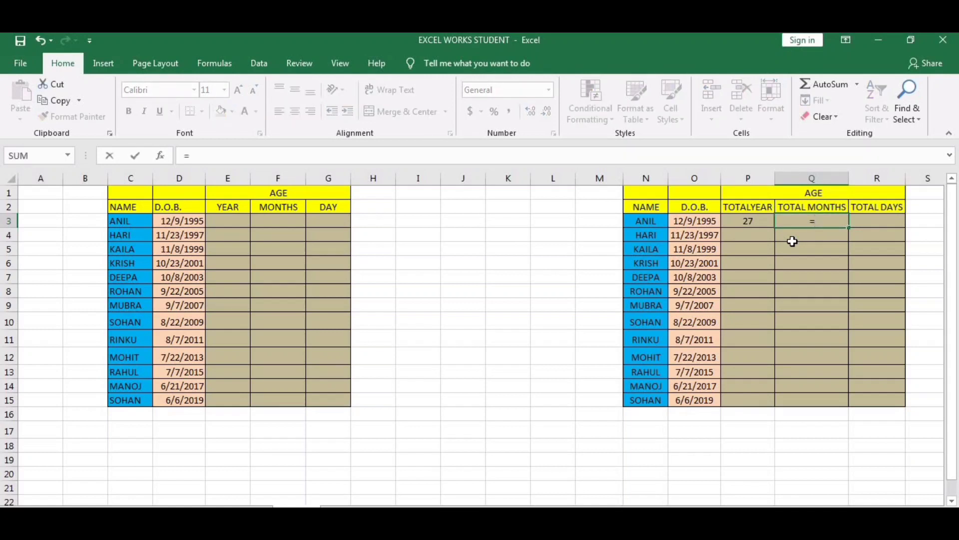
{"action": "type", "text": "DA"}
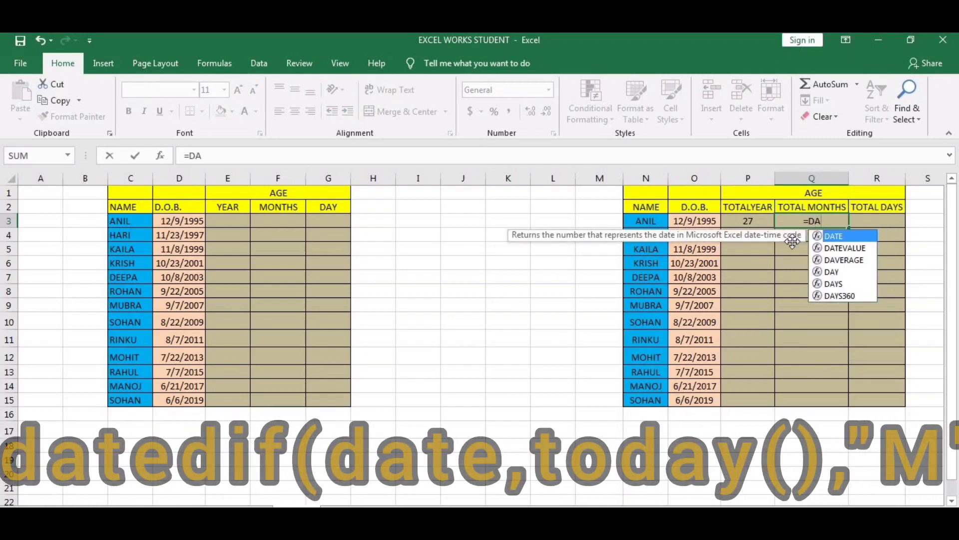
{"action": "type", "text": "TEDIF"}
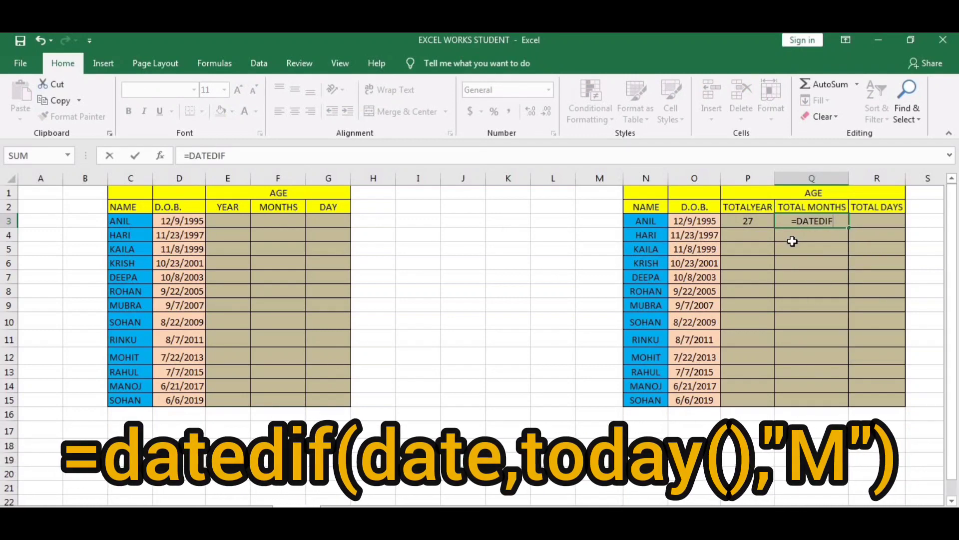
{"action": "type", "text": "("}
{"action": "left_click", "coordinate": [698, 221]}
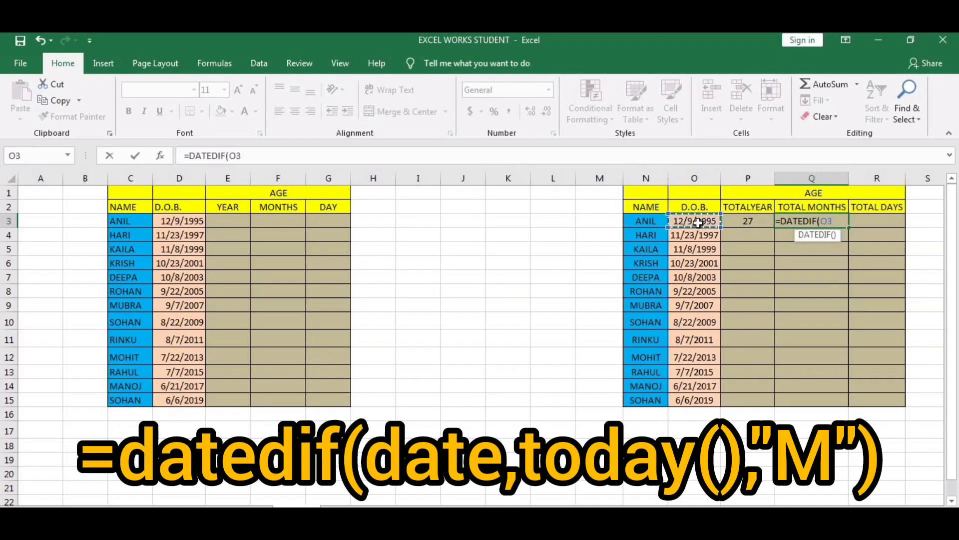
{"action": "type", "text": ",T"}
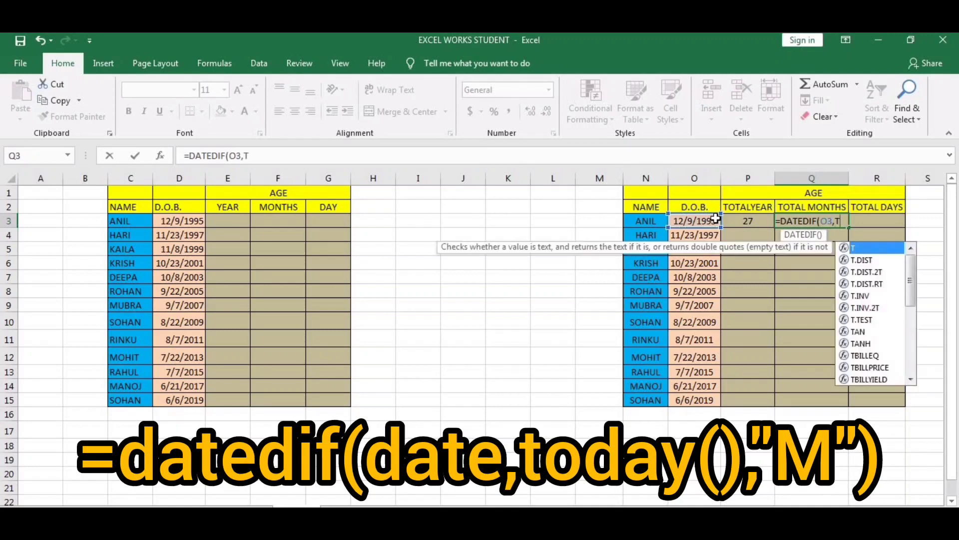
{"action": "type", "text": "ODA"}
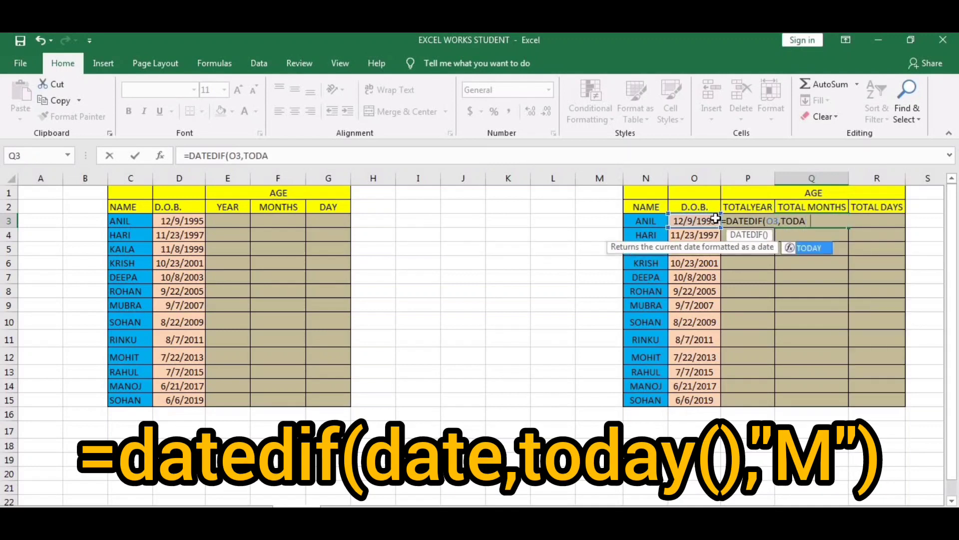
{"action": "type", "text": "Y(),"}
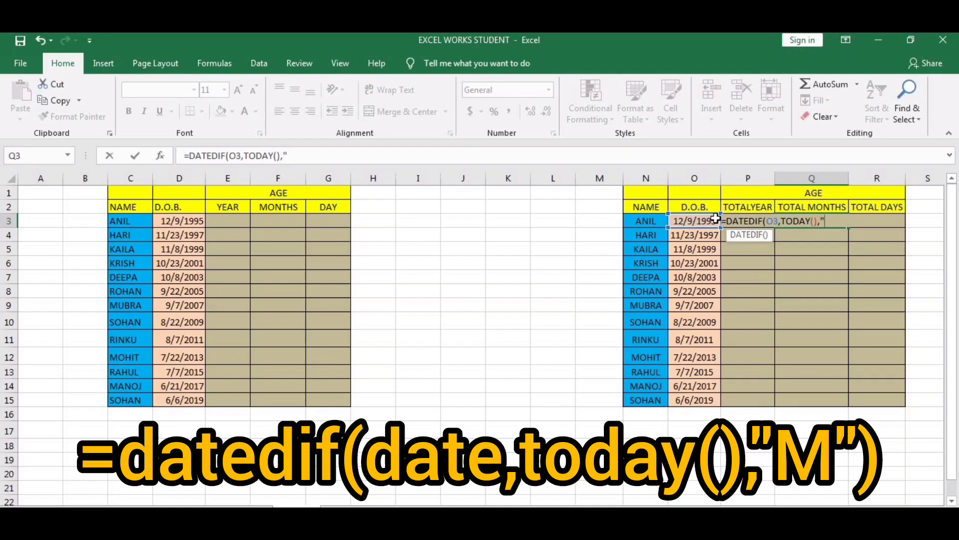
{"action": "type", "text": "M"}
{"action": "type", "text": "\""}
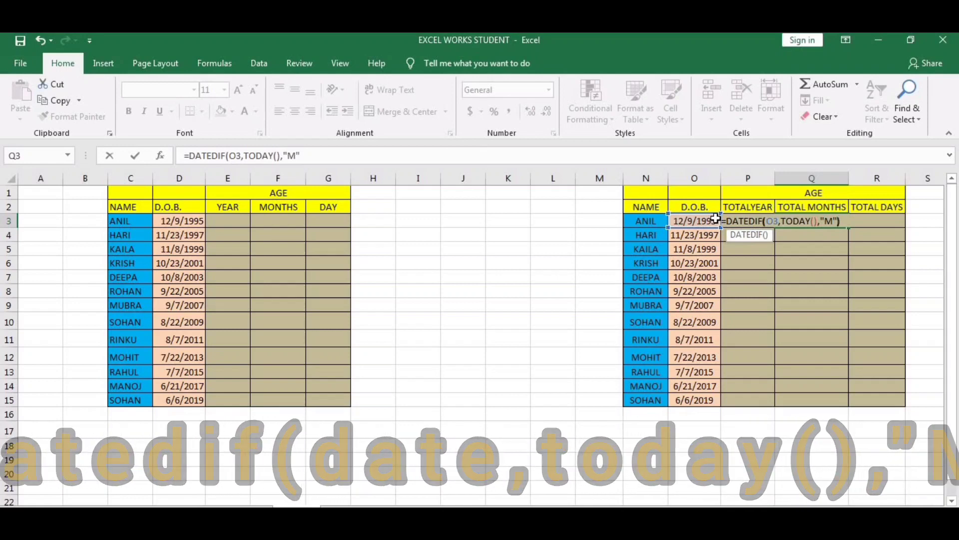
{"action": "type", "text": ")"}
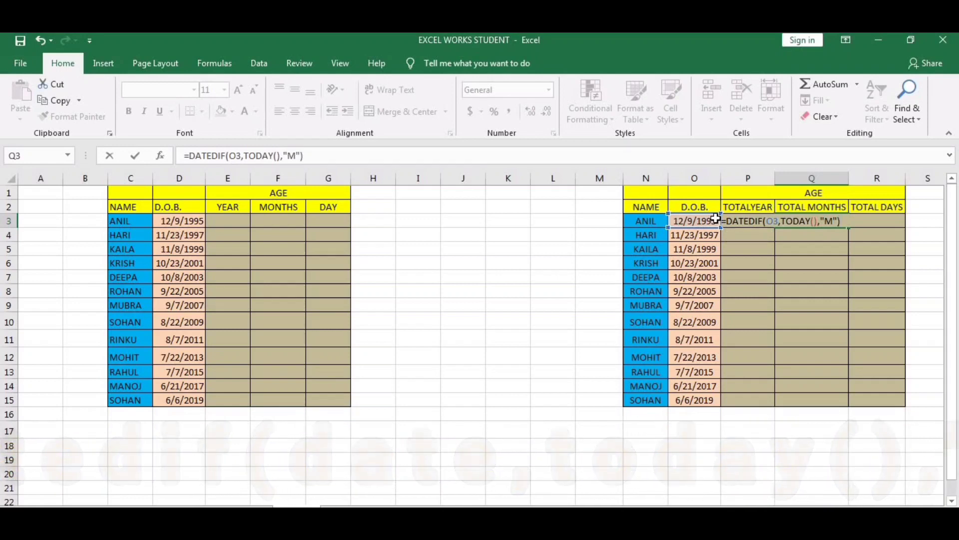
{"action": "key", "text": "Return"}
{"action": "key", "text": "Up"}
- Check the total years and months formulas in row 3 and move to R3
{"action": "key", "text": "Left"}
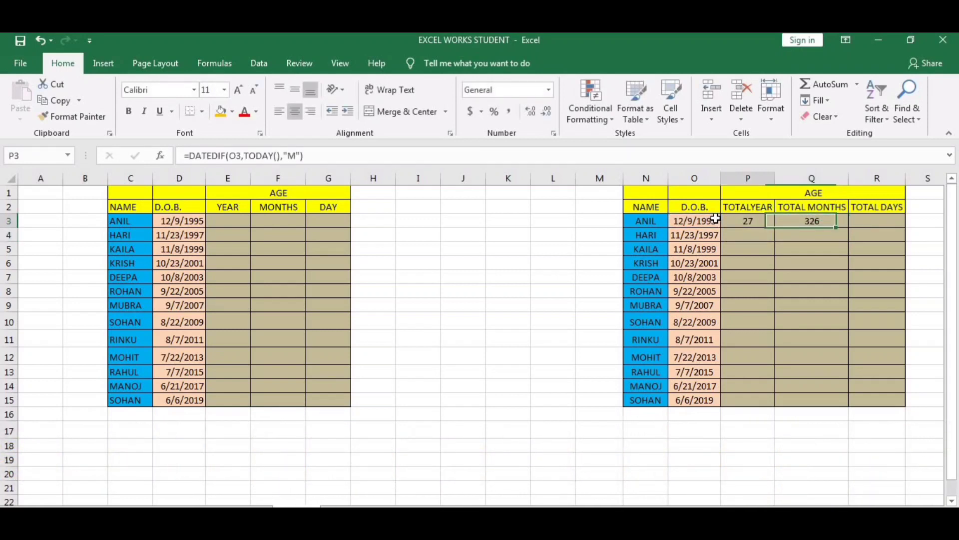
{"action": "key", "text": "Left"}
{"action": "key", "text": "Left"}
{"action": "key", "text": "Right"}
{"action": "key", "text": "Right"}
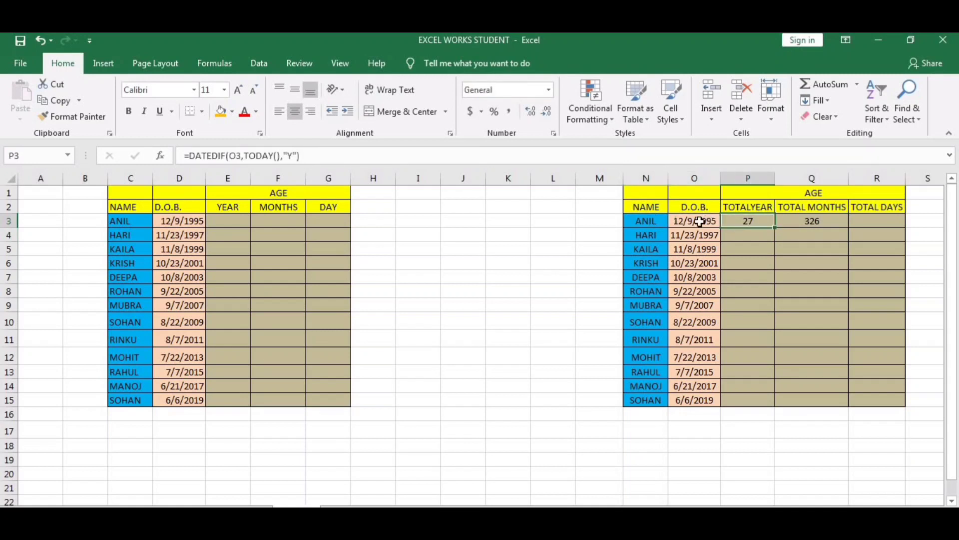
{"action": "left_click", "coordinate": [696, 223]}
{"action": "left_click", "coordinate": [825, 224]}
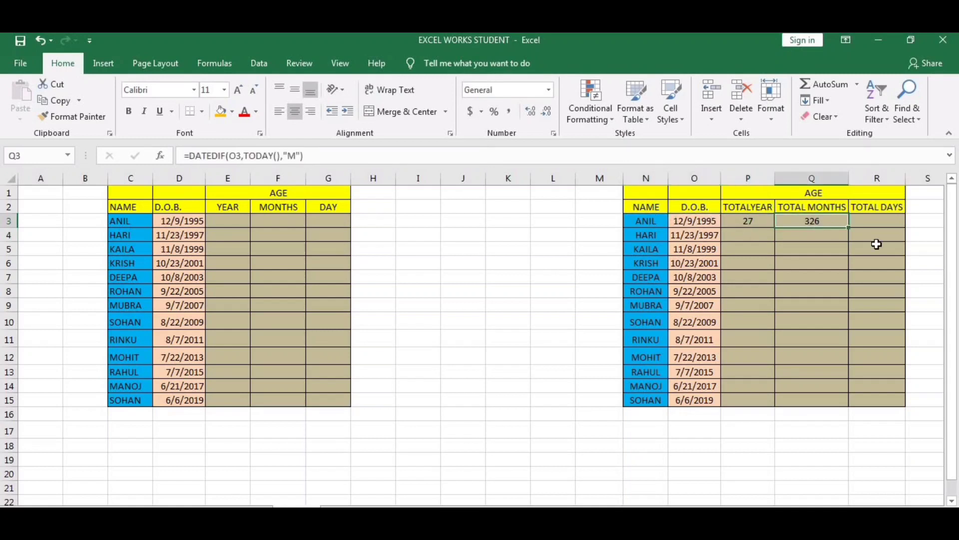
{"action": "left_click", "coordinate": [876, 222]}
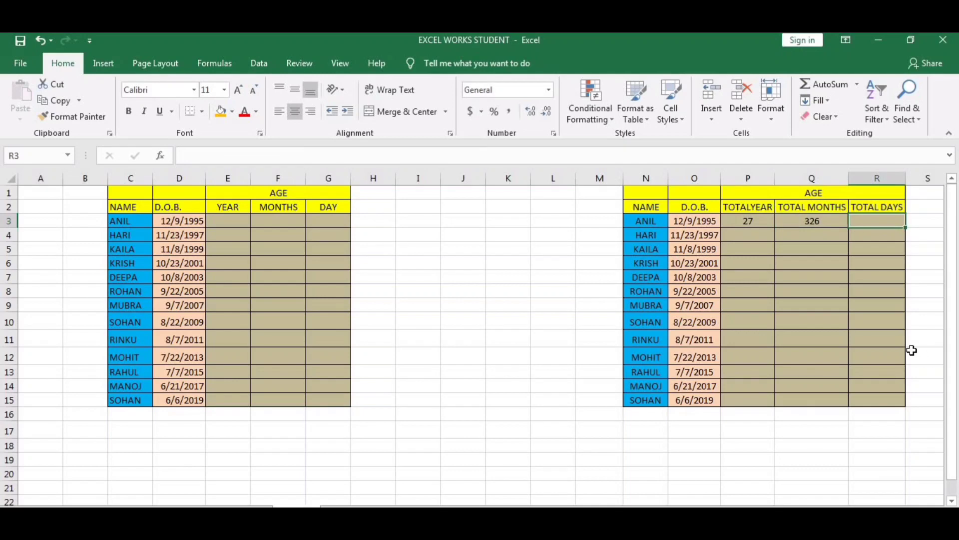
- Enter =DATEDIF(O3,TODAY(),"D") in R3, returning 9936 total days
{"action": "type", "text": "=D"}
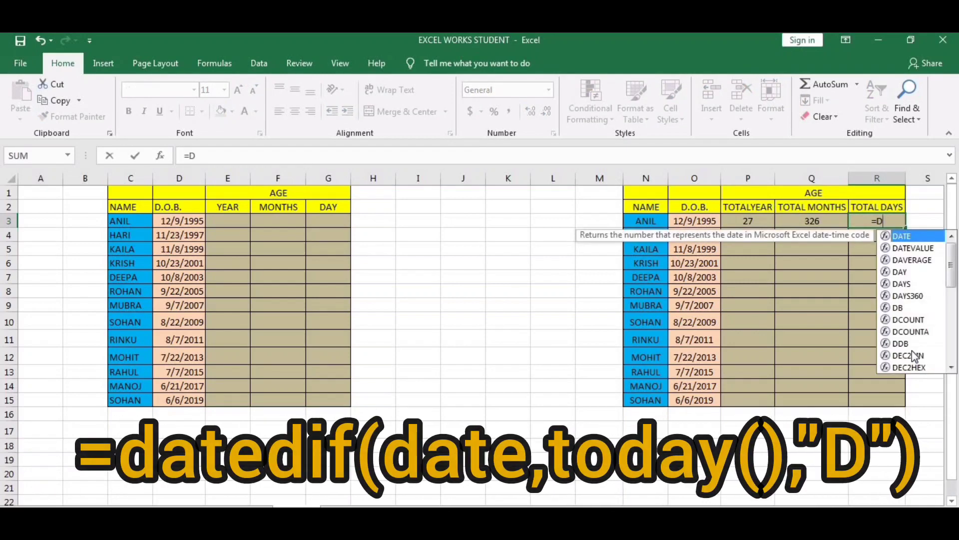
{"action": "type", "text": "ATED"}
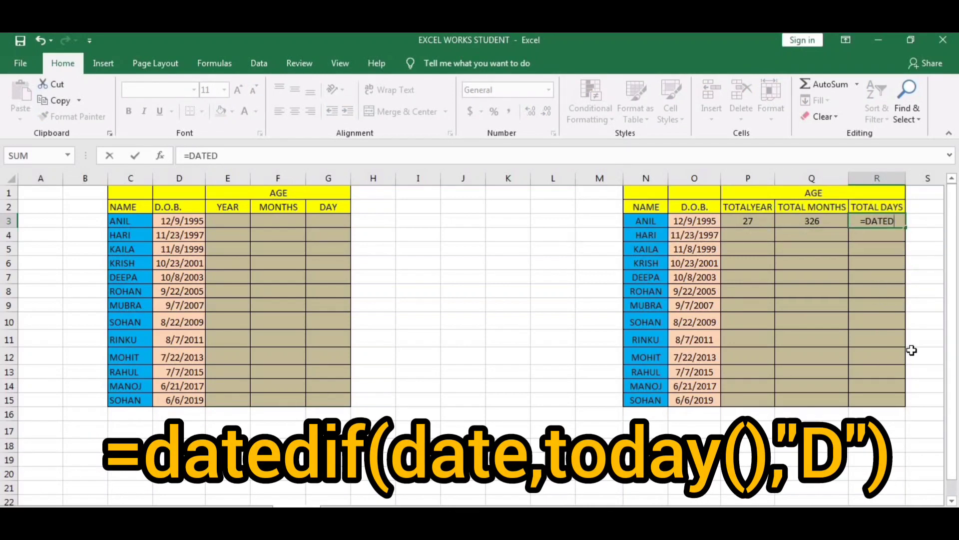
{"action": "type", "text": "IF("}
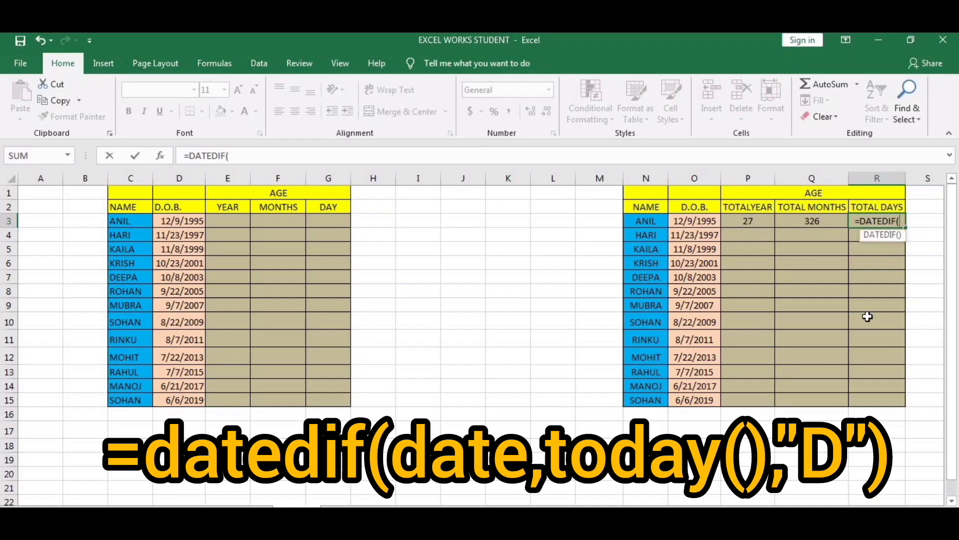
{"action": "left_click", "coordinate": [697, 222]}
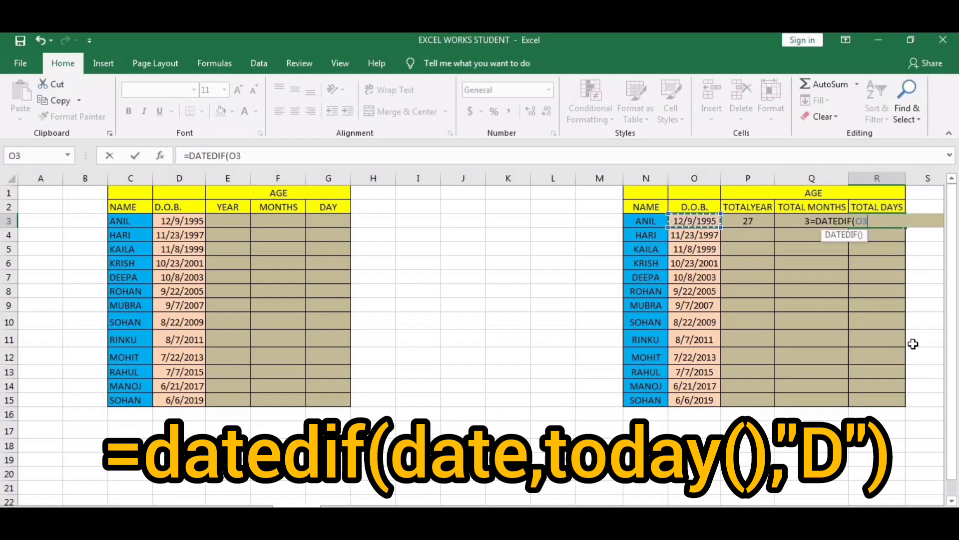
{"action": "type", "text": ","}
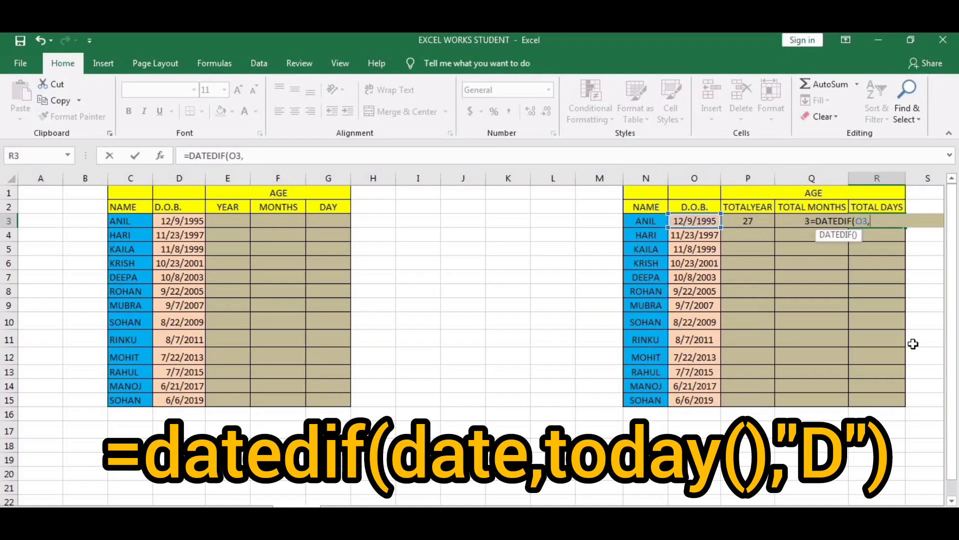
{"action": "type", "text": "TODA"}
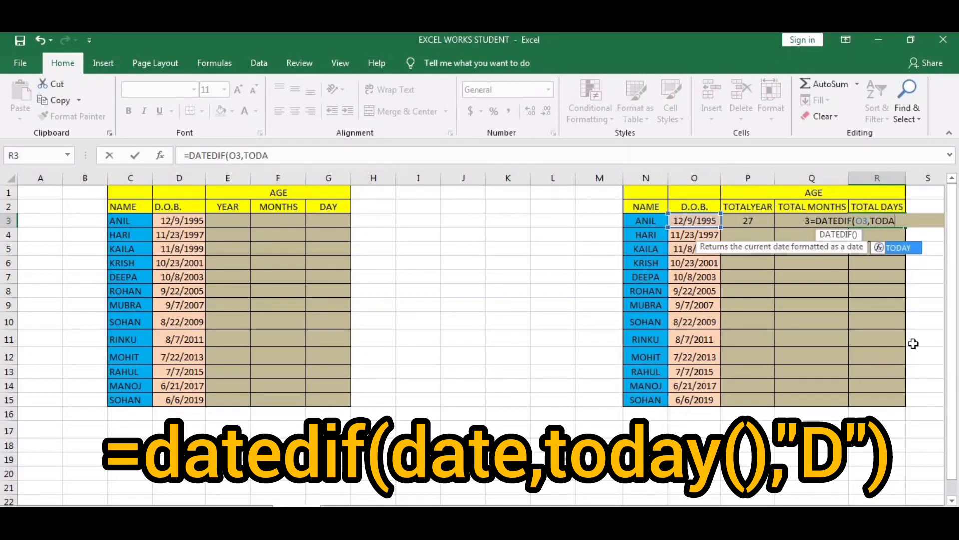
{"action": "type", "text": "Y"}
{"action": "type", "text": "("}
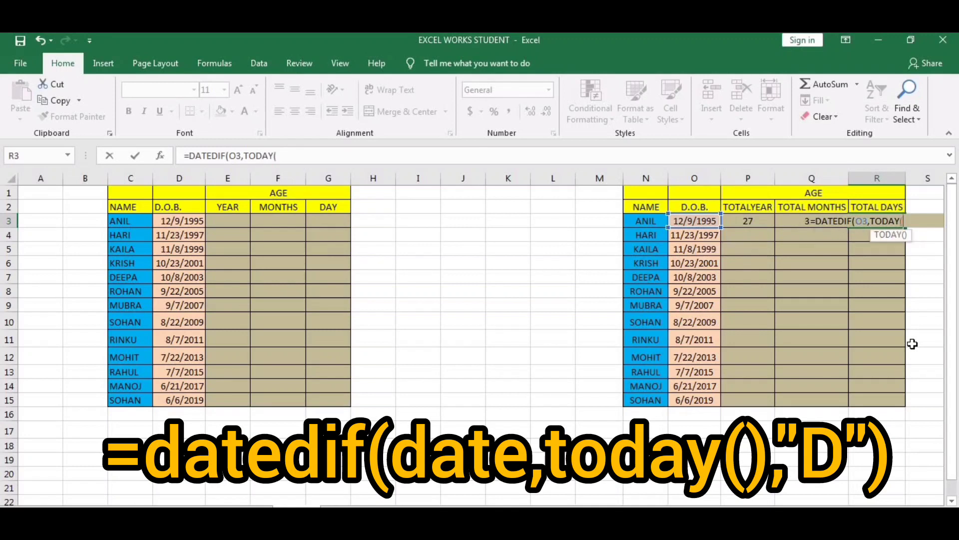
{"action": "type", "text": ")"}
{"action": "type", "text": ","}
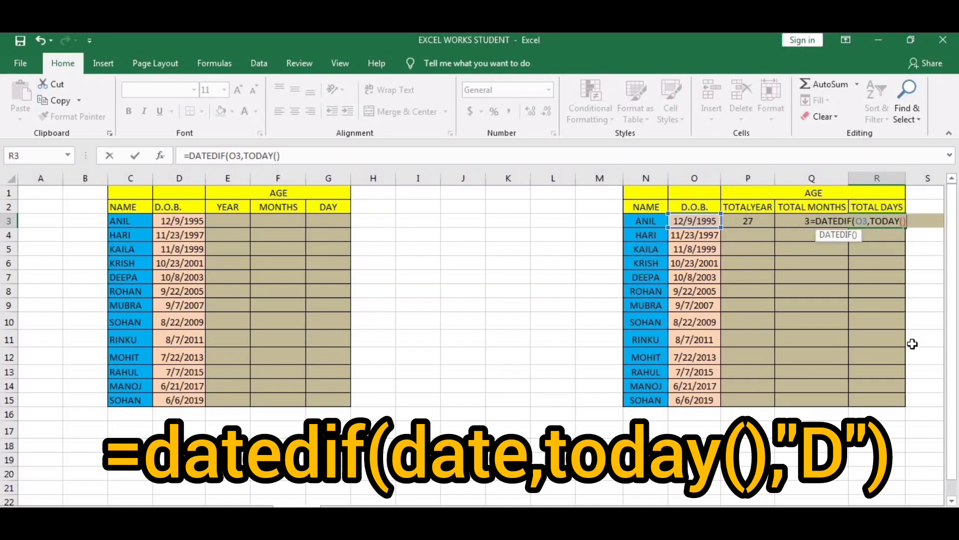
{"action": "type", "text": "\""}
{"action": "type", "text": "D"}
{"action": "type", "text": "\""}
{"action": "type", "text": ")"}
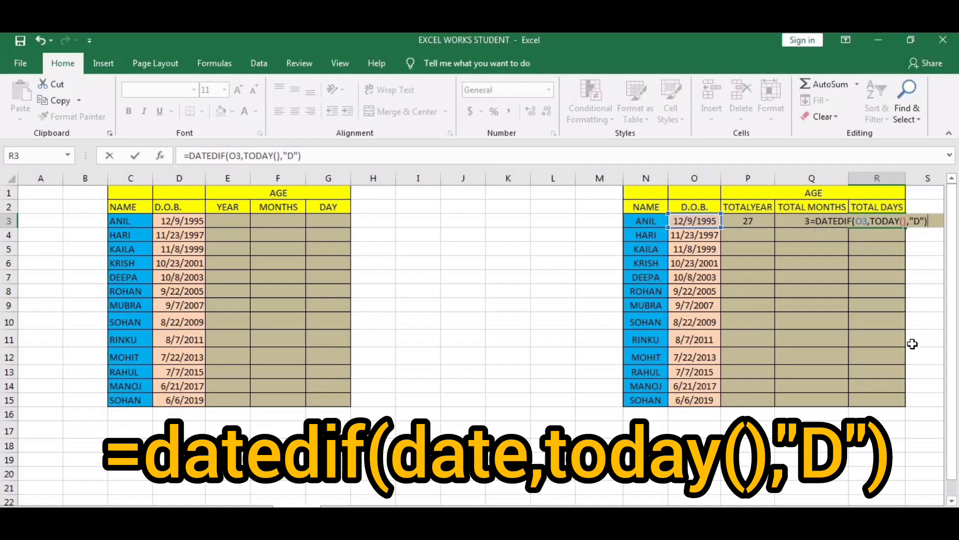
{"action": "key", "text": "Return"}
{"action": "key", "text": "Up"}
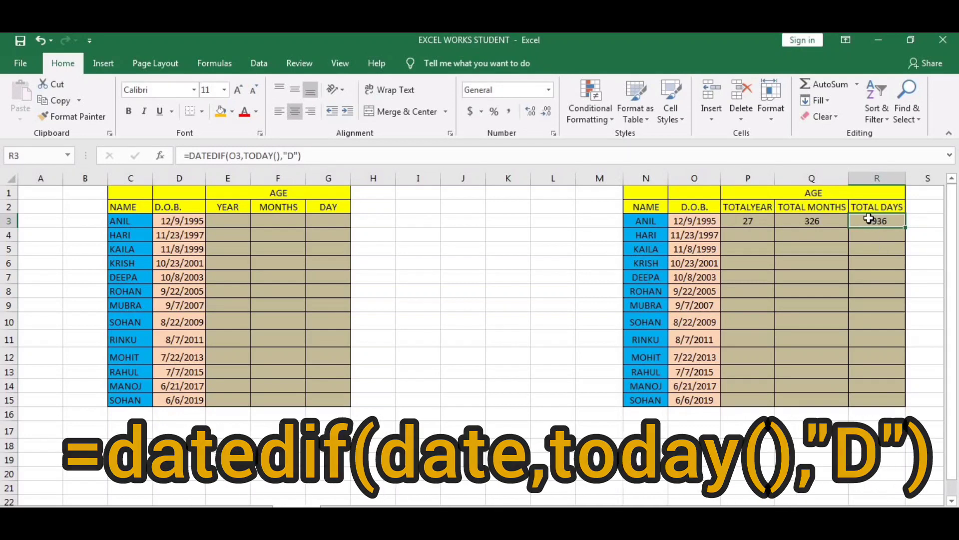
- Fill the P3:R3 formulas down to row 15, ending with 3, 44 and 1356
{"action": "left_click_drag", "start_coordinate": [739, 220], "coordinate": [874, 220]}
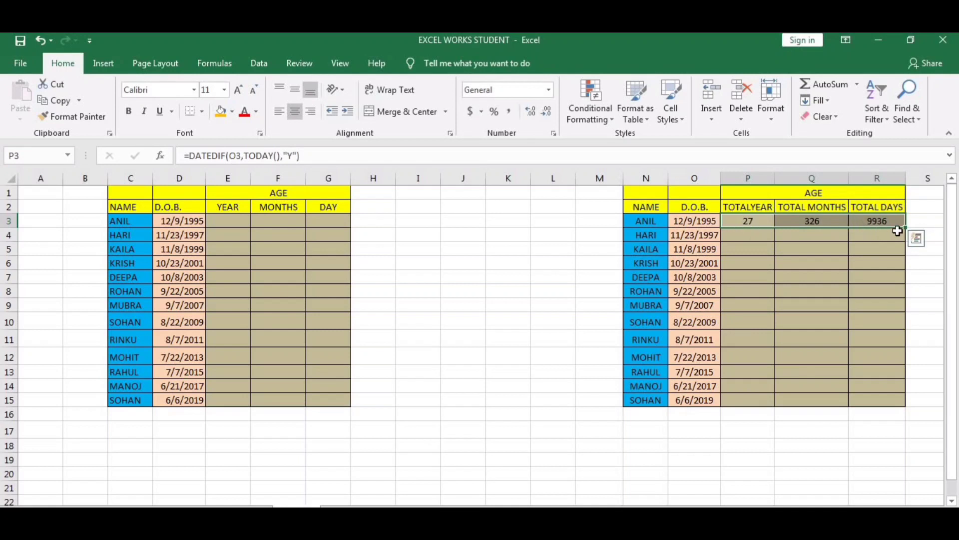
{"action": "left_click_drag", "start_coordinate": [907, 229], "coordinate": [800, 400]}
{"action": "left_click_drag", "start_coordinate": [790, 352], "coordinate": [791, 353]}
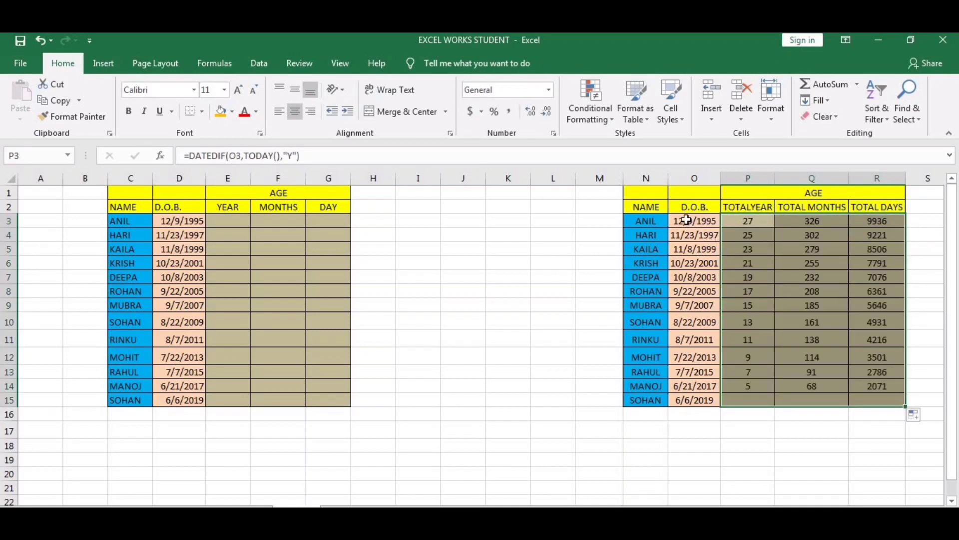
{"action": "left_click", "coordinate": [611, 231]}
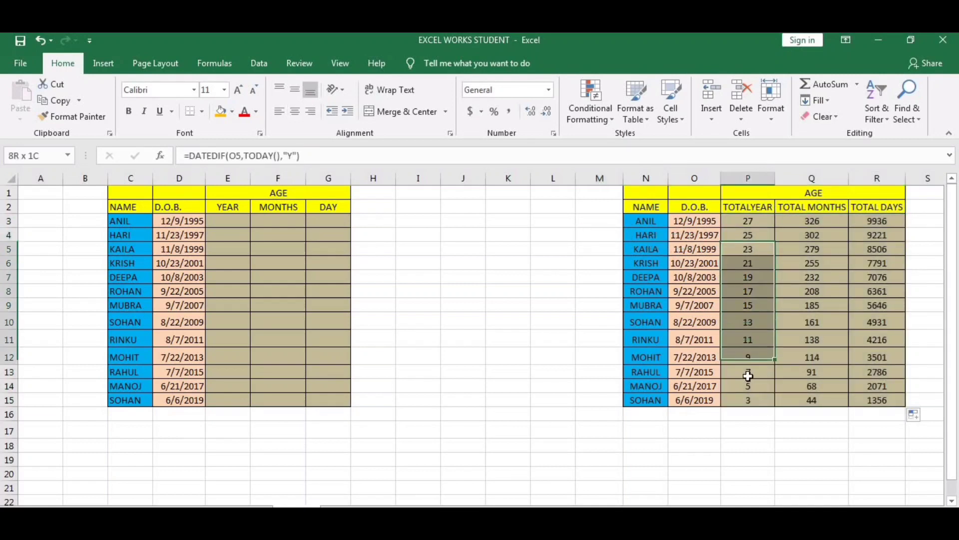
{"action": "left_click_drag", "start_coordinate": [758, 245], "coordinate": [749, 400]}
{"action": "left_click_drag", "start_coordinate": [813, 221], "coordinate": [814, 399]}
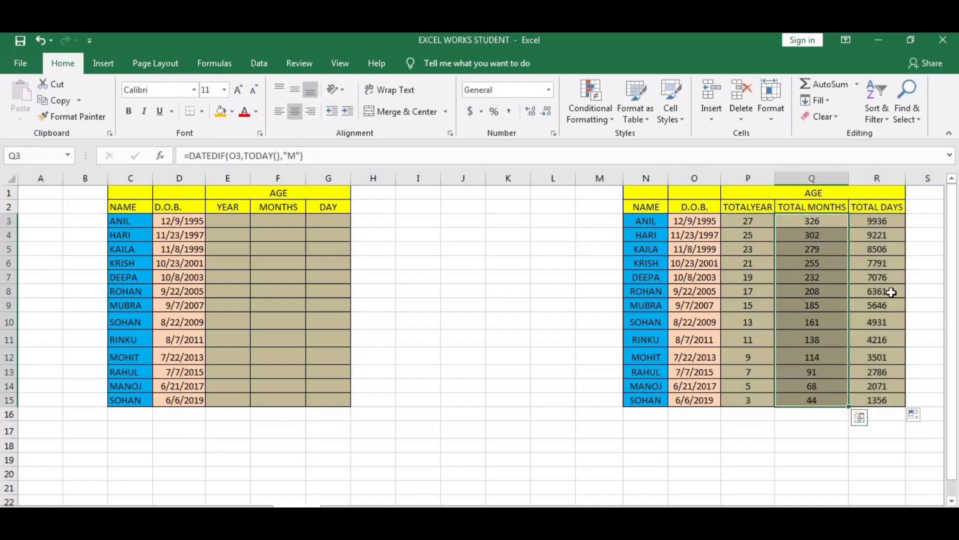
{"action": "left_click_drag", "start_coordinate": [877, 221], "coordinate": [877, 400]}
{"action": "left_click", "coordinate": [487, 278]}
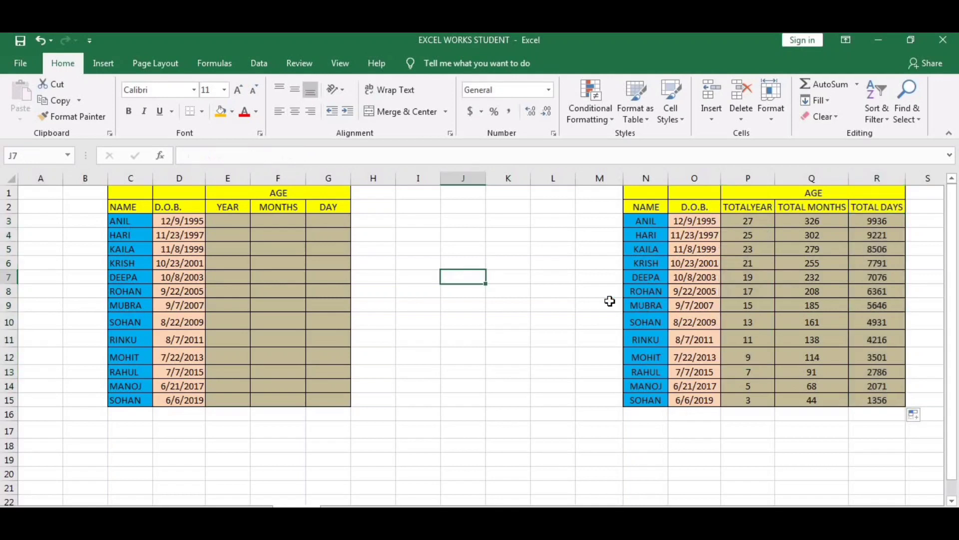
{"action": "left_click", "coordinate": [233, 221]}
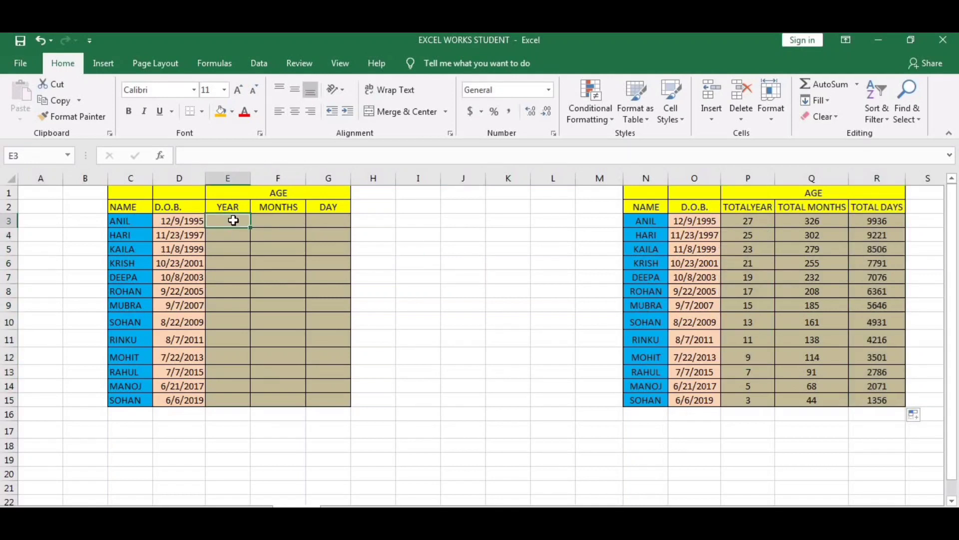
{"action": "left_click", "coordinate": [120, 219]}
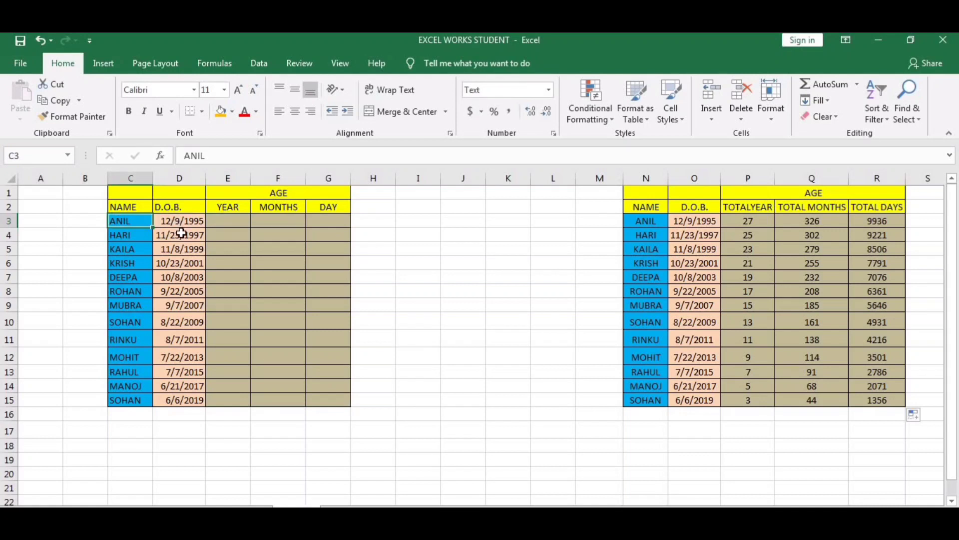
{"action": "left_click", "coordinate": [403, 245]}
{"action": "left_click", "coordinate": [235, 222]}
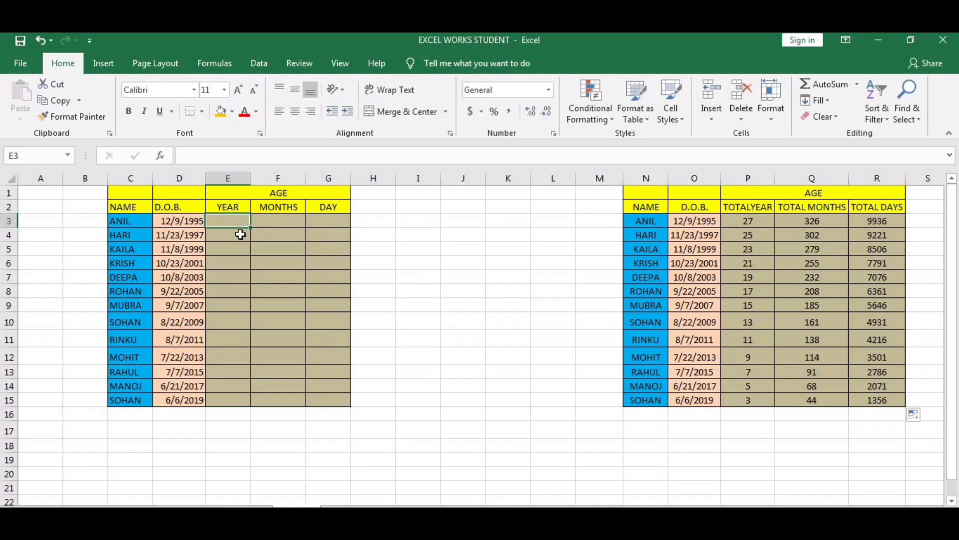
{"action": "left_click", "coordinate": [382, 246]}
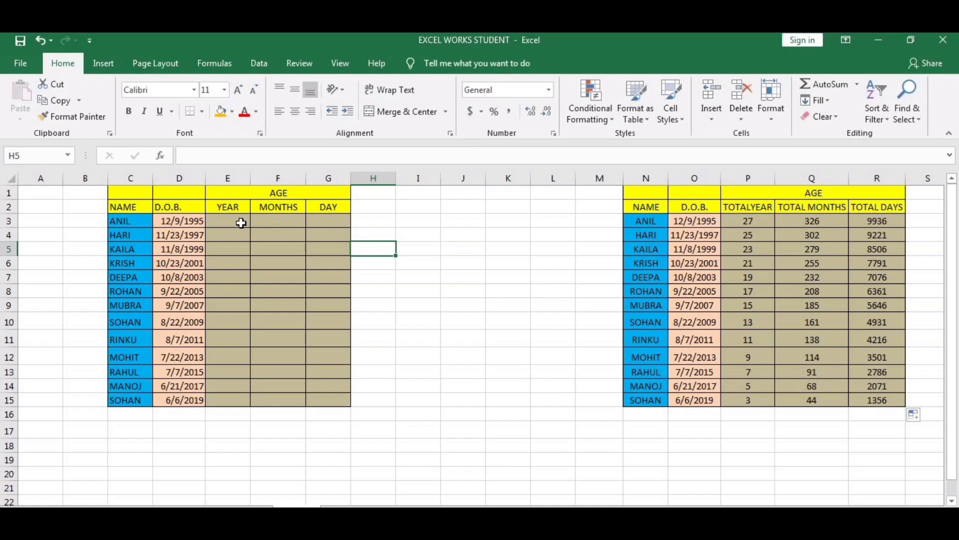
{"action": "left_click", "coordinate": [242, 223]}
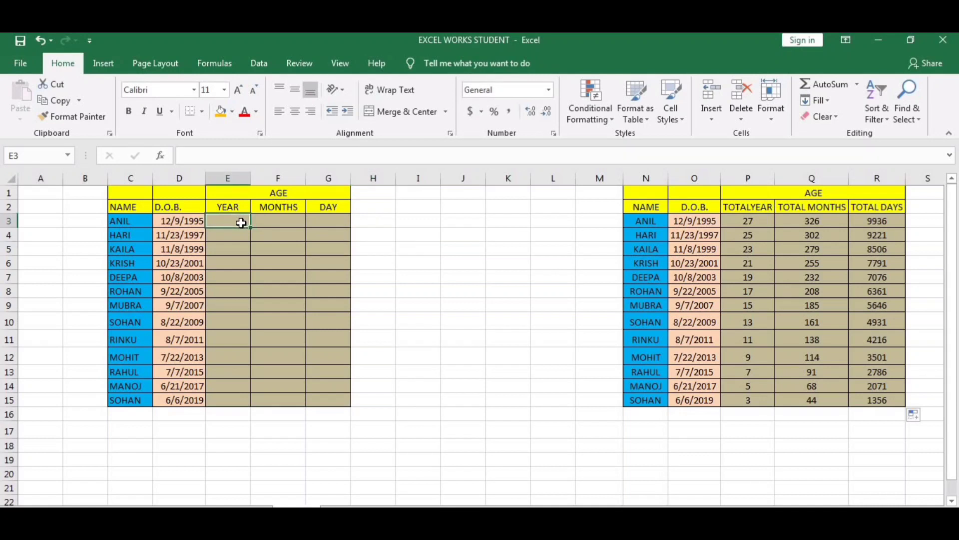
- Enter =DATEDIF(D3,TODAY(),"Y") in E3, returning 27 years
{"action": "type", "text": "="}
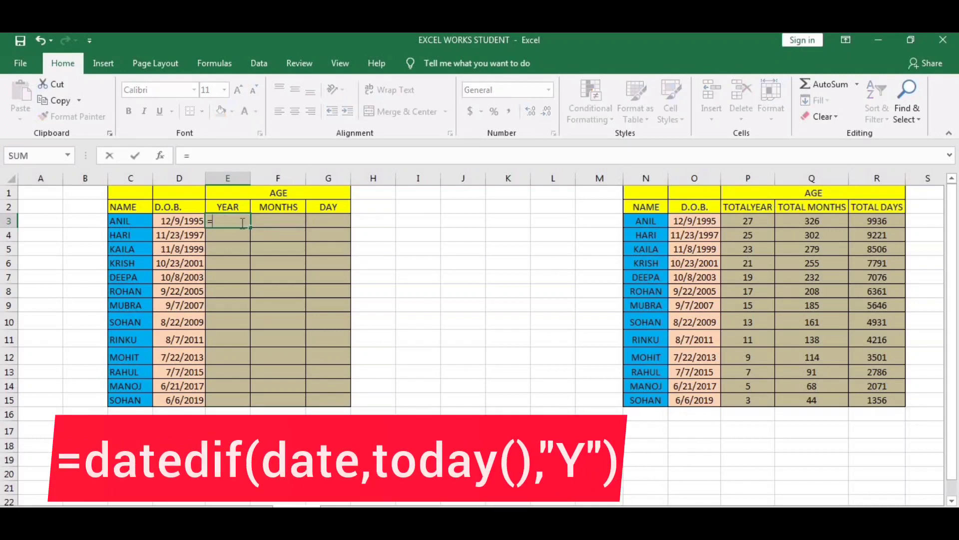
{"action": "type", "text": "D"}
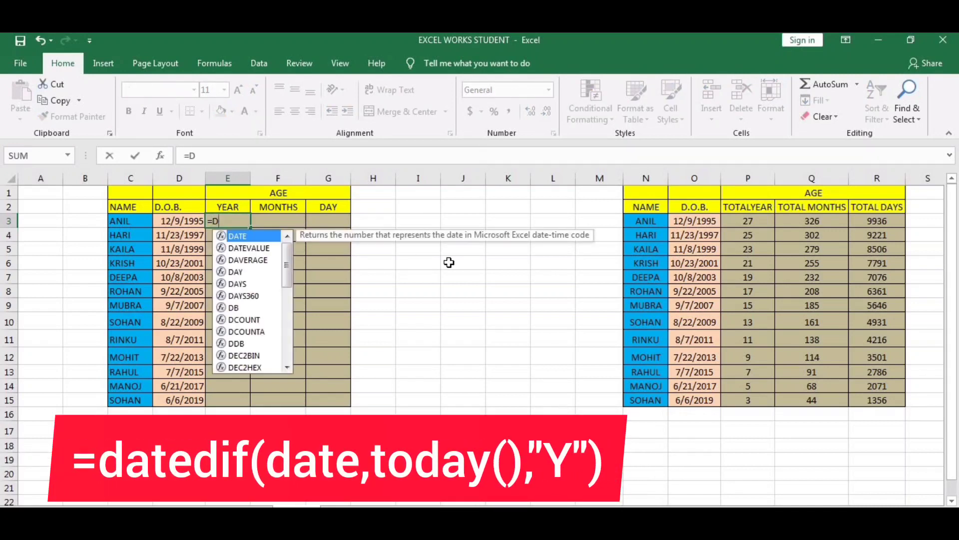
{"action": "type", "text": "ATEDI"}
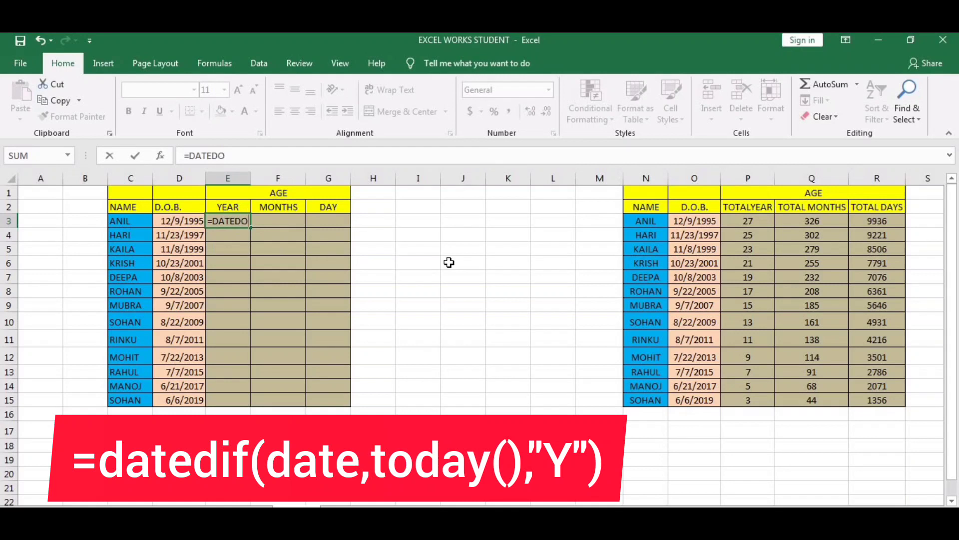
{"action": "type", "text": "F"}
{"action": "key", "text": "BackSpace"}
{"action": "key", "text": "BackSpace"}
{"action": "type", "text": "IF"}
{"action": "type", "text": "("}
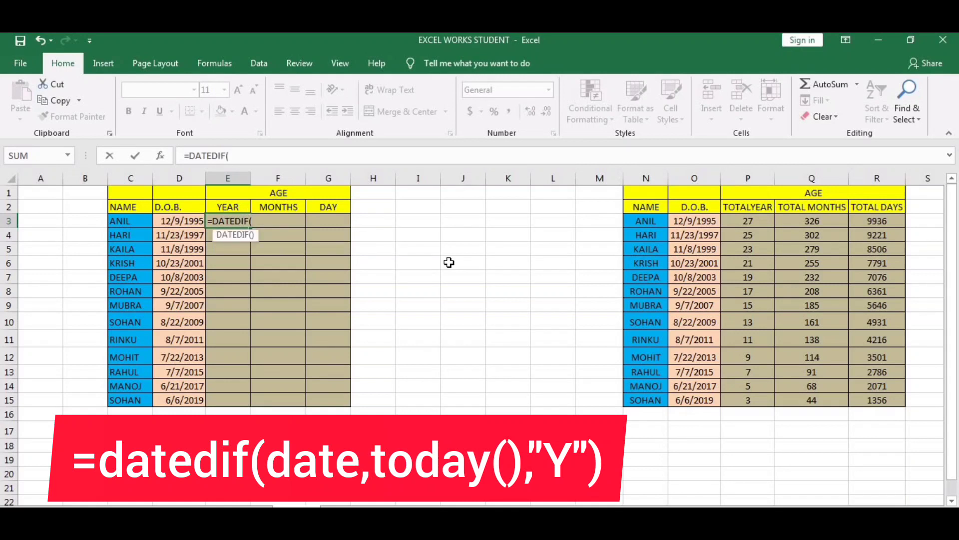
{"action": "left_click", "coordinate": [189, 220]}
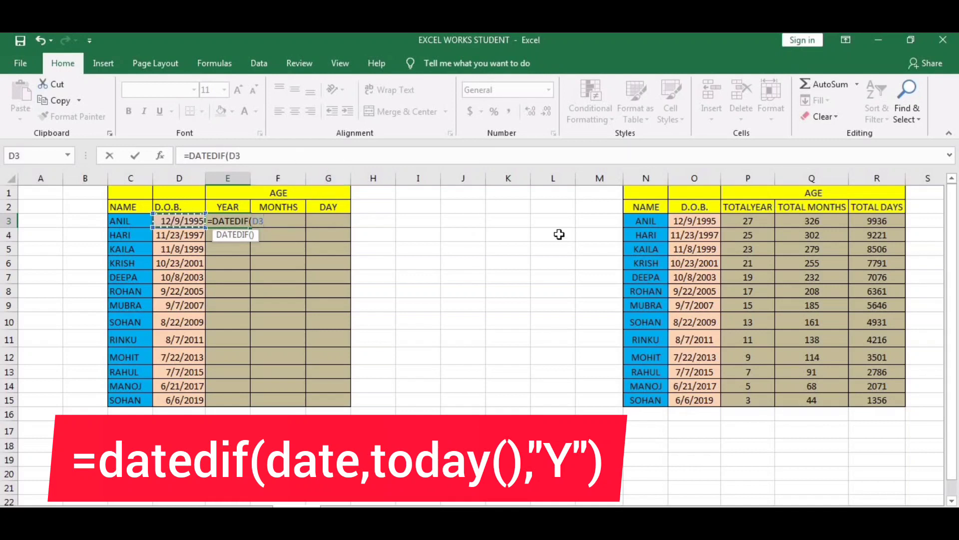
{"action": "type", "text": ","}
{"action": "type", "text": "TODAY"}
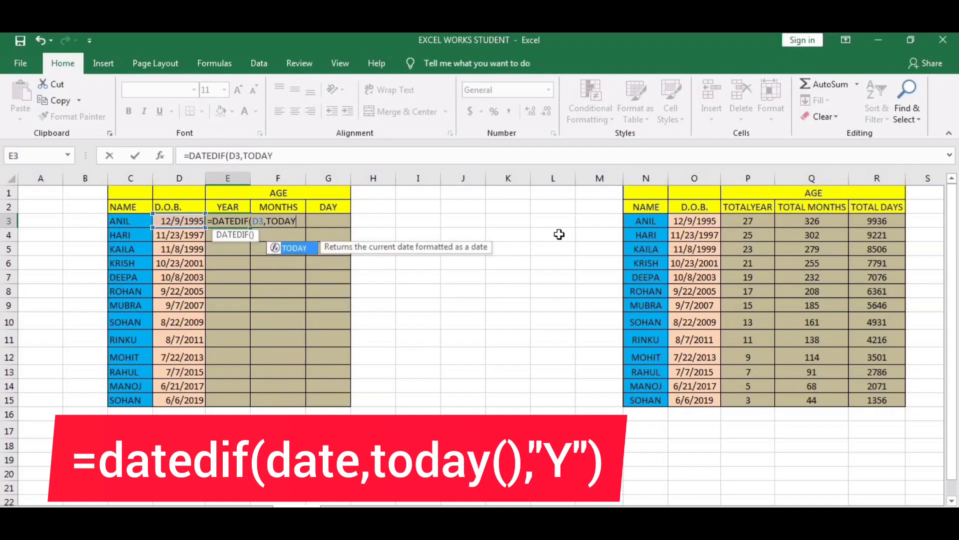
{"action": "type", "text": "("}
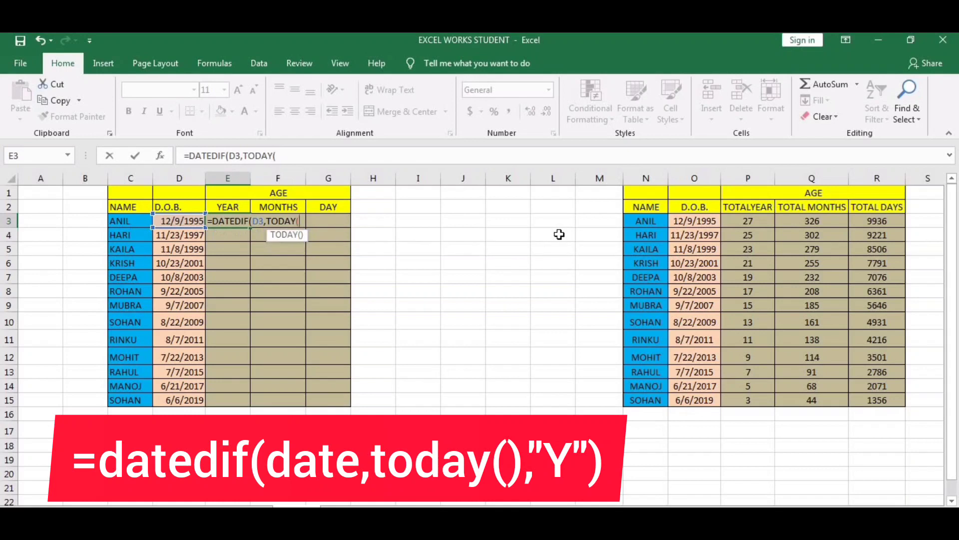
{"action": "type", "text": ")"}
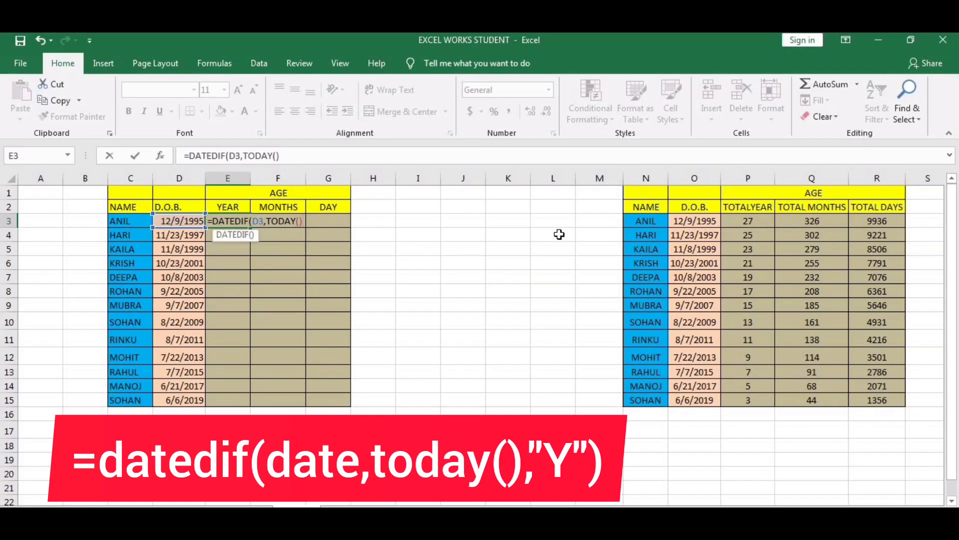
{"action": "type", "text": ","}
{"action": "type", "text": "\""}
{"action": "type", "text": "Y"}
{"action": "type", "text": "\""}
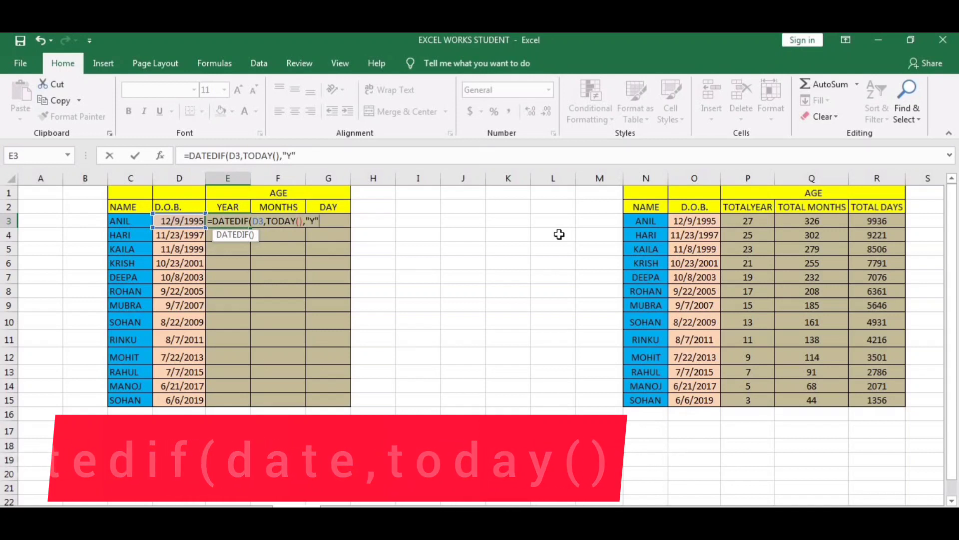
{"action": "type", "text": ")"}
{"action": "key", "text": "ctrl+Return"}
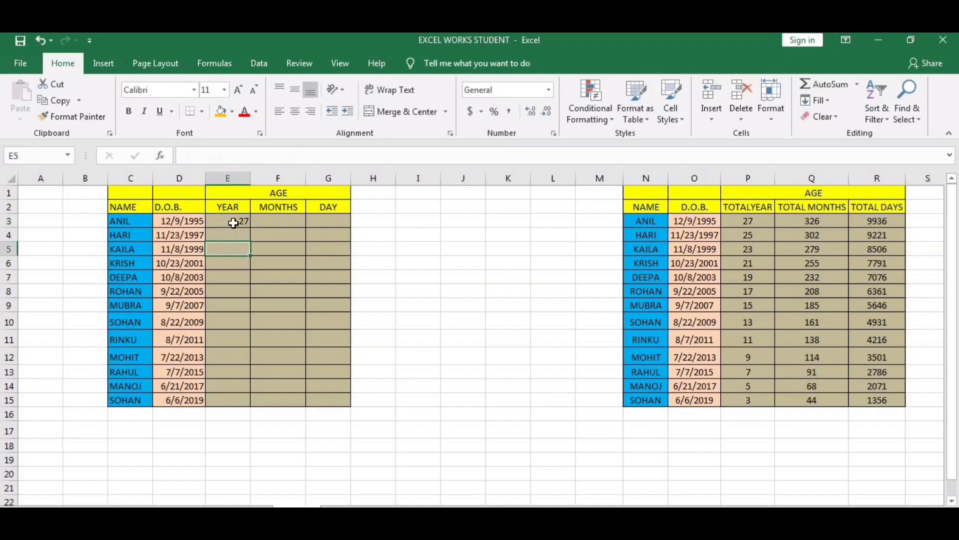
{"action": "left_click", "coordinate": [756, 215]}
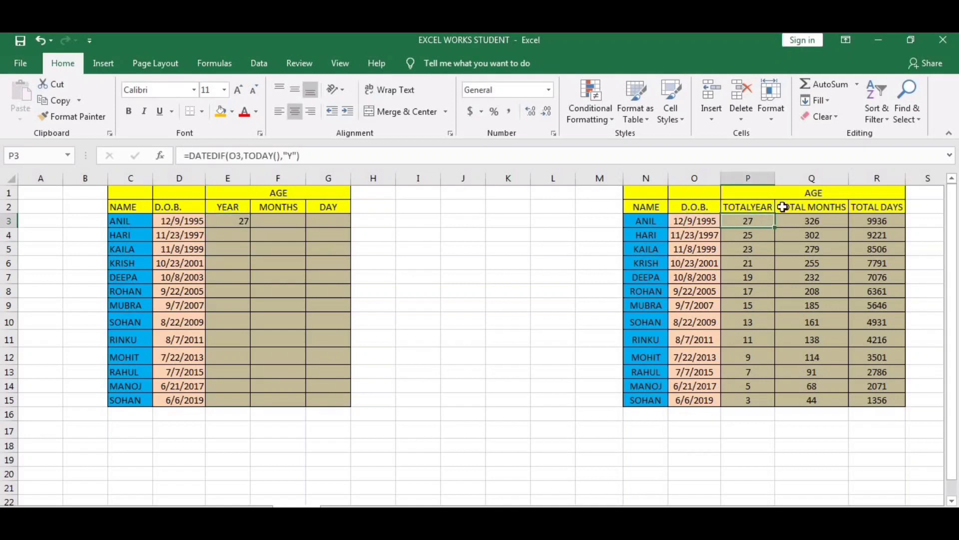
{"action": "left_click", "coordinate": [240, 222]}
{"action": "left_click", "coordinate": [273, 221]}
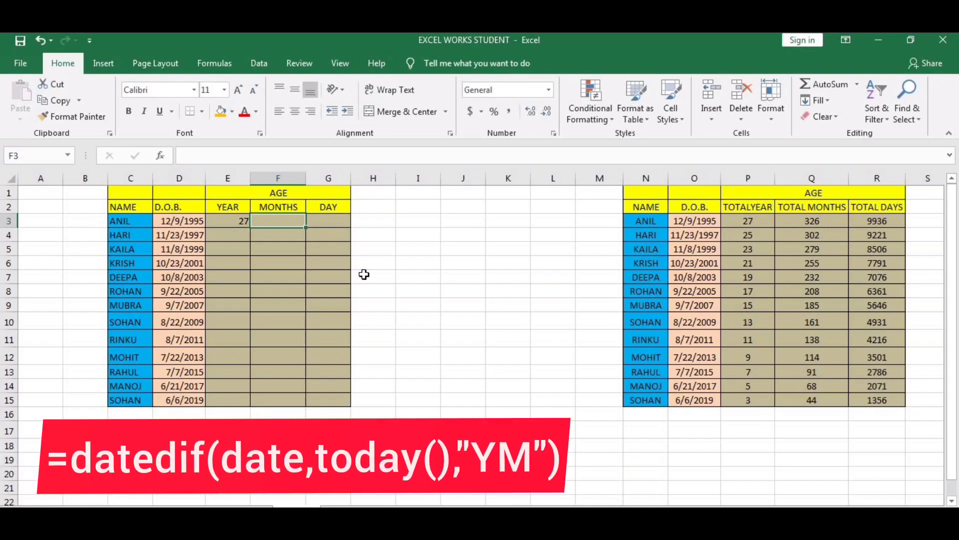
- Enter =DATEDIF(D3,TODAY(),"YM") in F3, returning 2 months
{"action": "type", "text": "=DA"}
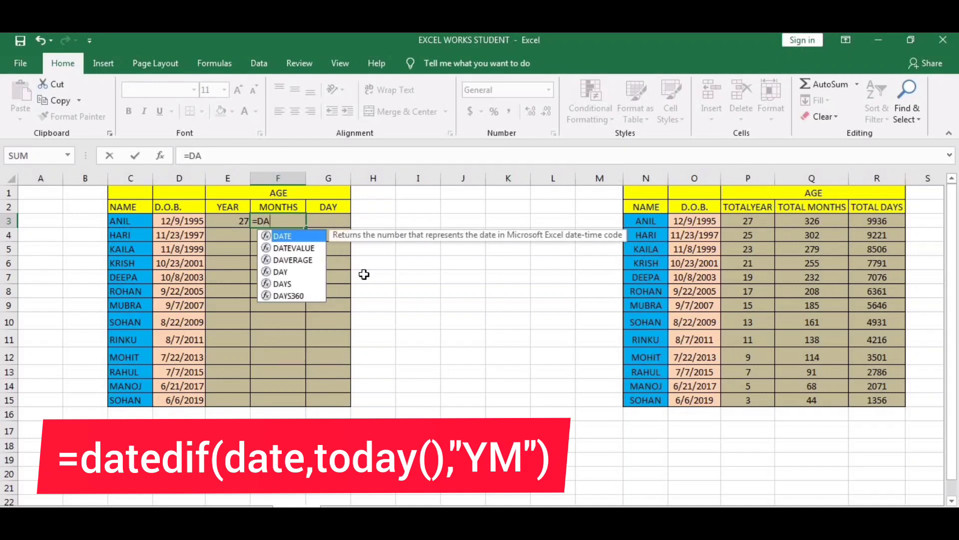
{"action": "type", "text": "TEDIF"}
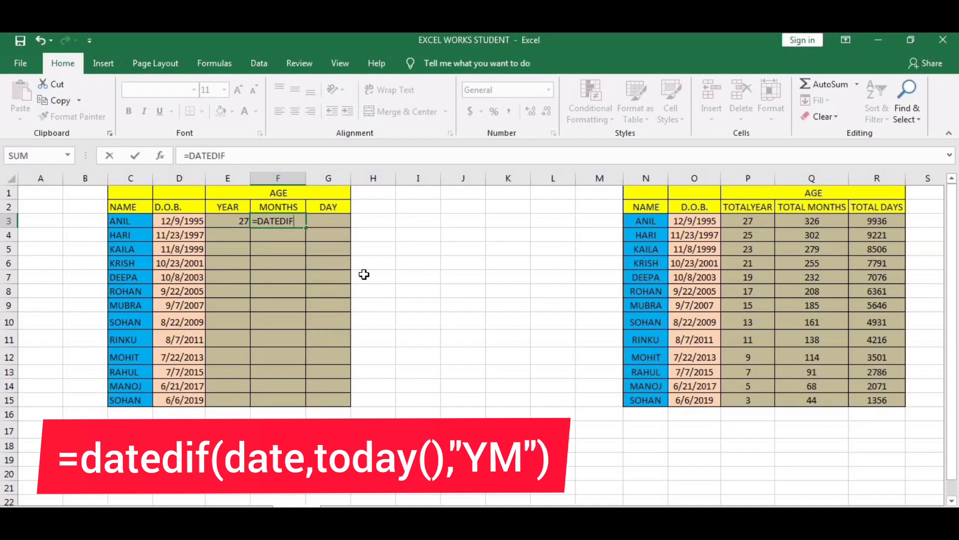
{"action": "type", "text": "("}
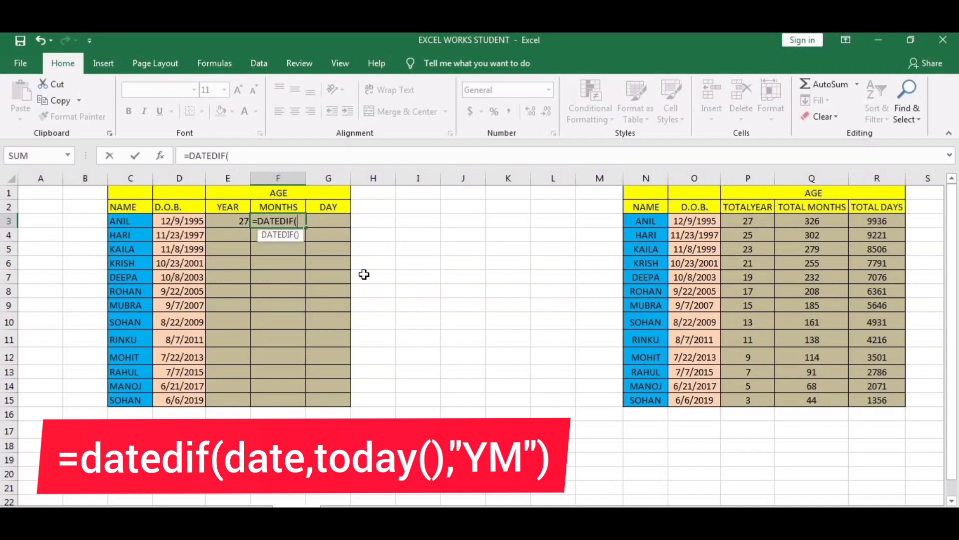
{"action": "left_click", "coordinate": [186, 222]}
{"action": "type", "text": ",T"}
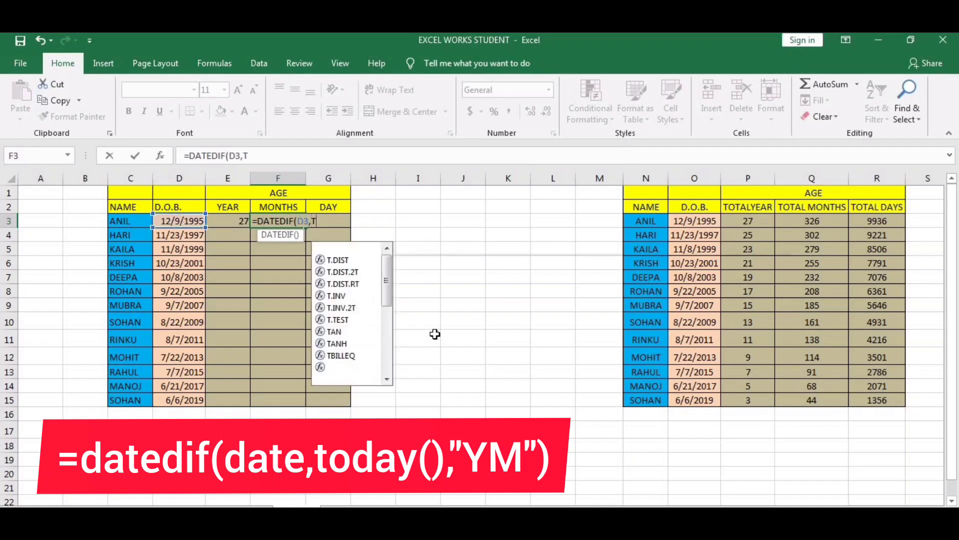
{"action": "type", "text": "ODAY"}
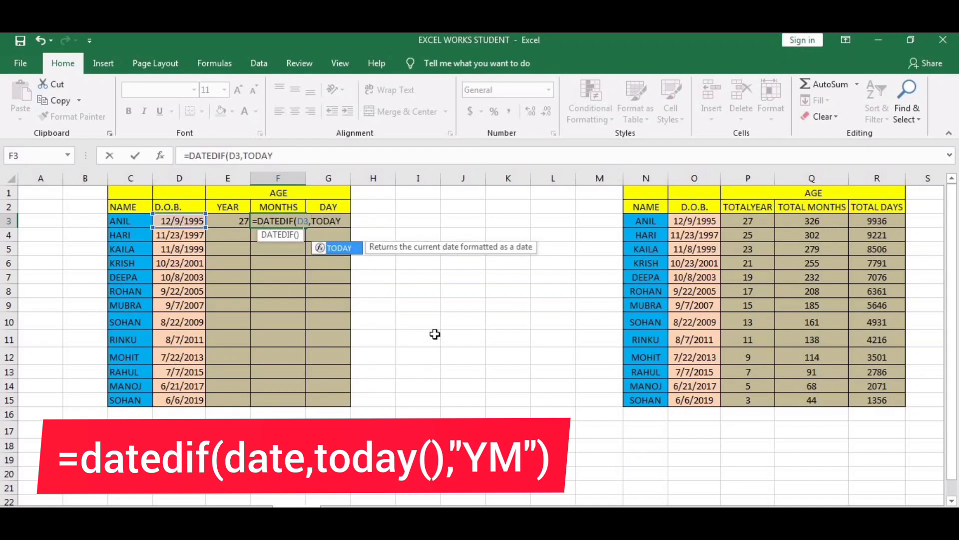
{"action": "type", "text": "()"}
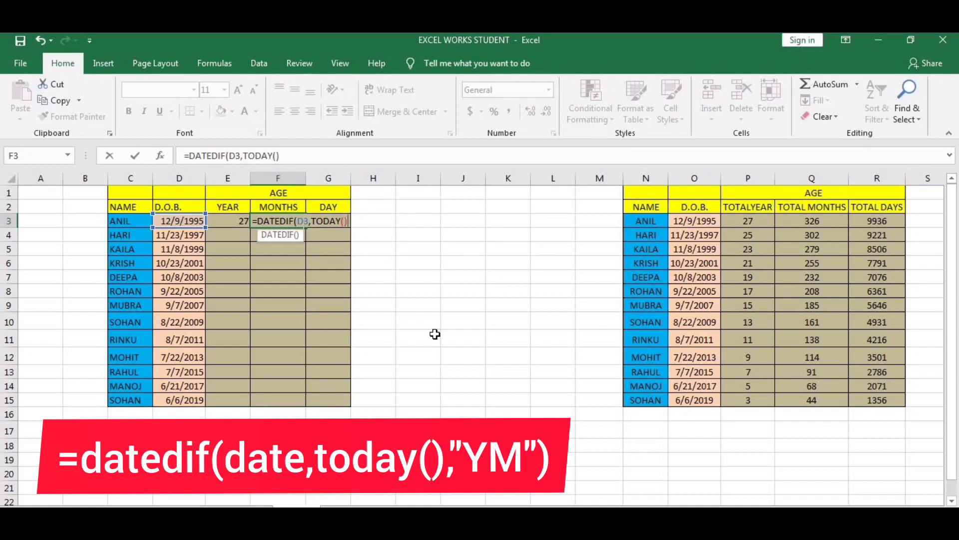
{"action": "type", "text": ","}
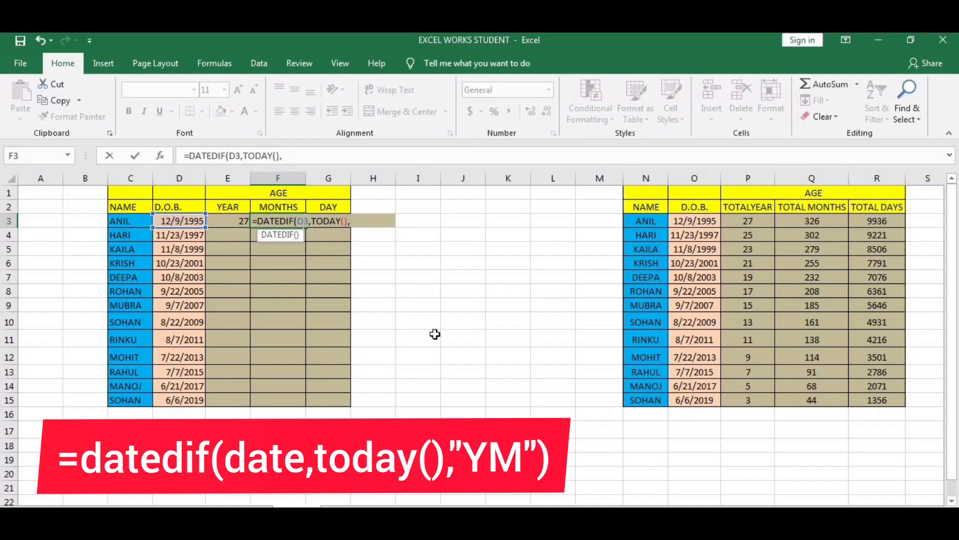
{"action": "type", "text": "\""}
{"action": "type", "text": "YM"}
{"action": "type", "text": "\")"}
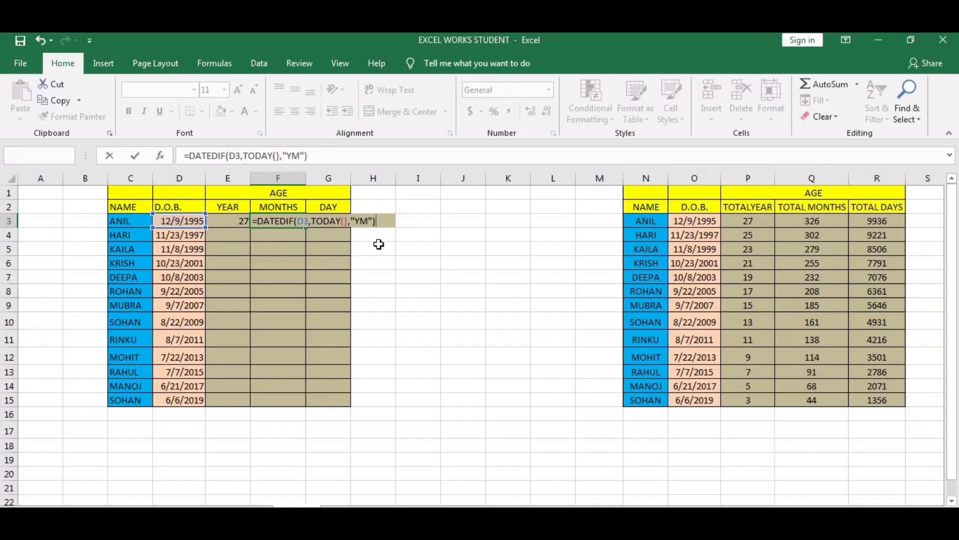
{"action": "key", "text": "Return"}
{"action": "key", "text": "Up"}
{"action": "key", "text": "Left"}
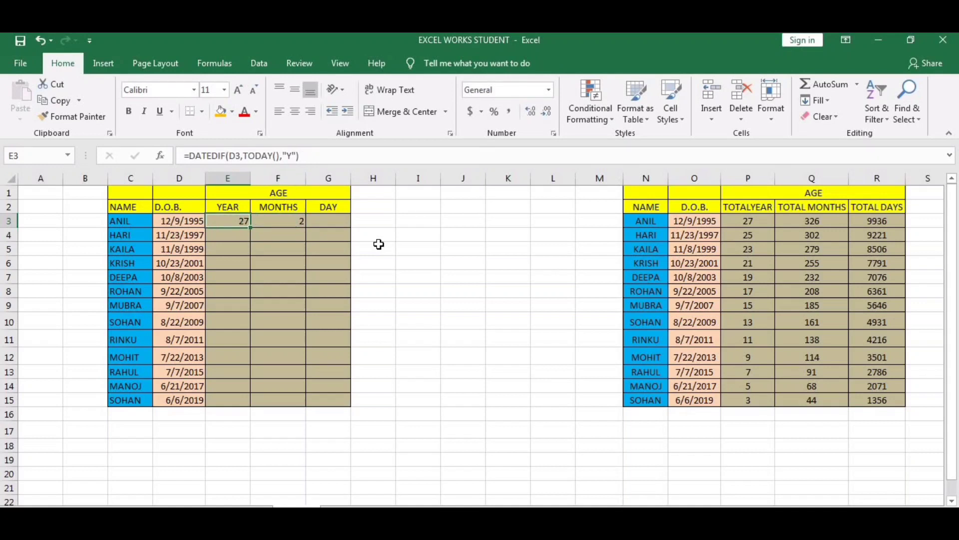
{"action": "key", "text": "Right"}
{"action": "key", "text": "Right"}
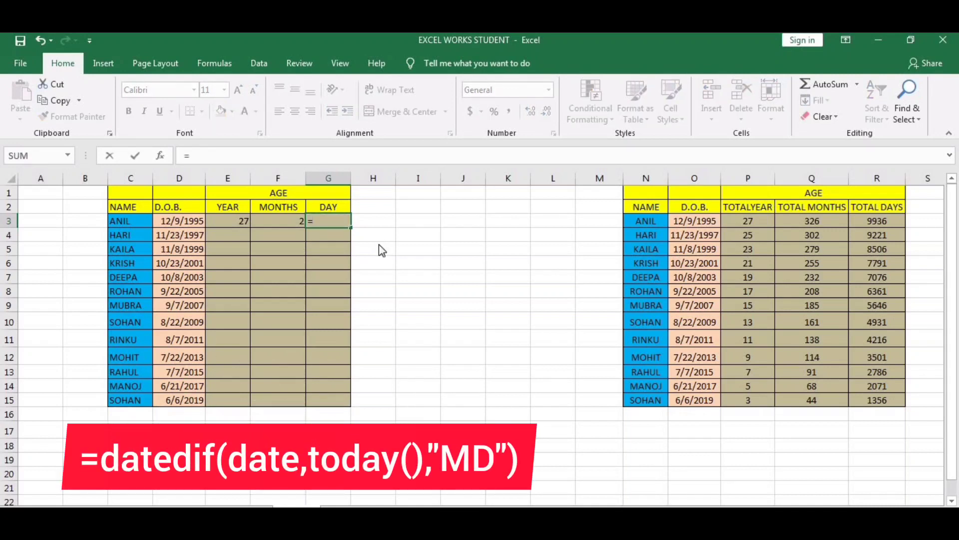
- Enter =DATEDIF(D3,TODAY(),"MD") in G3 so ANIL's leftover days show 12
{"action": "type", "text": "=DATEDIF"}
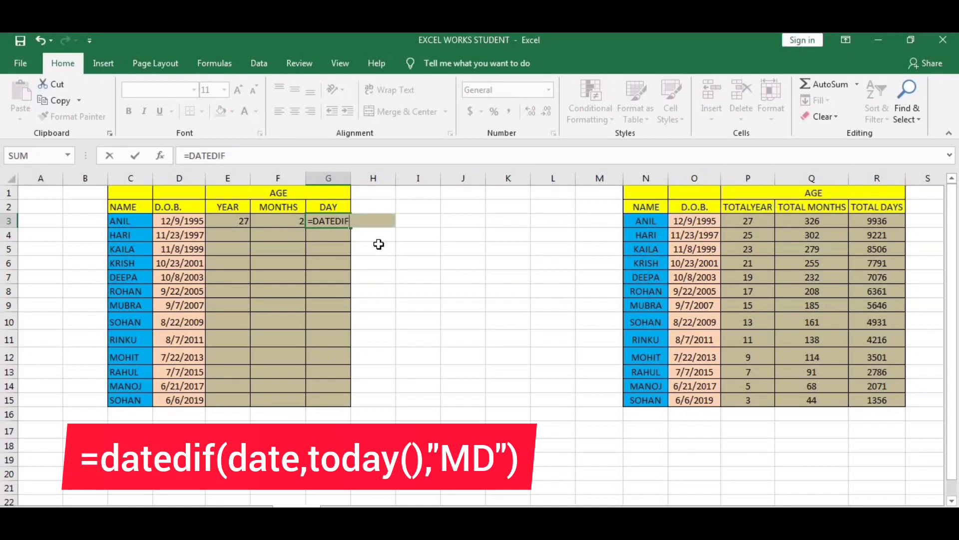
{"action": "type", "text": "("}
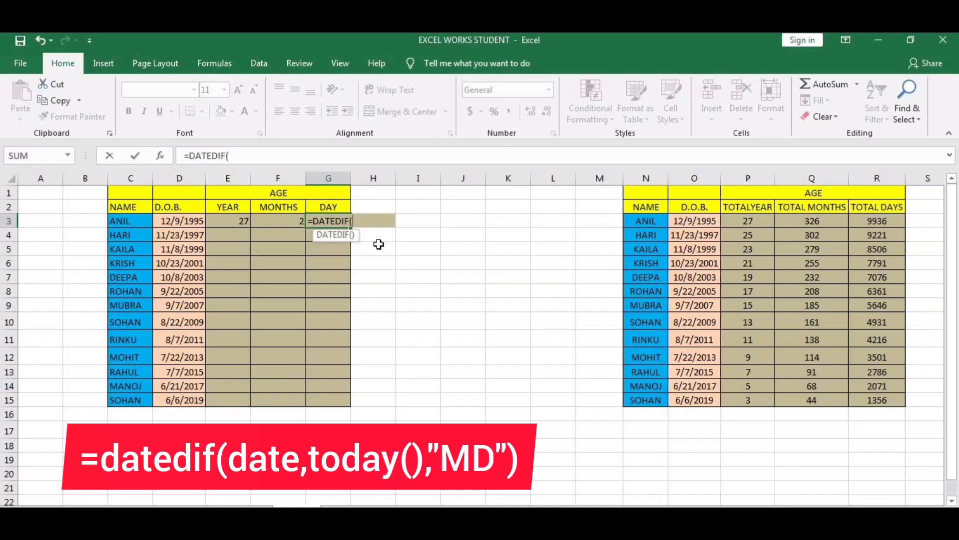
{"action": "left_click", "coordinate": [186, 221]}
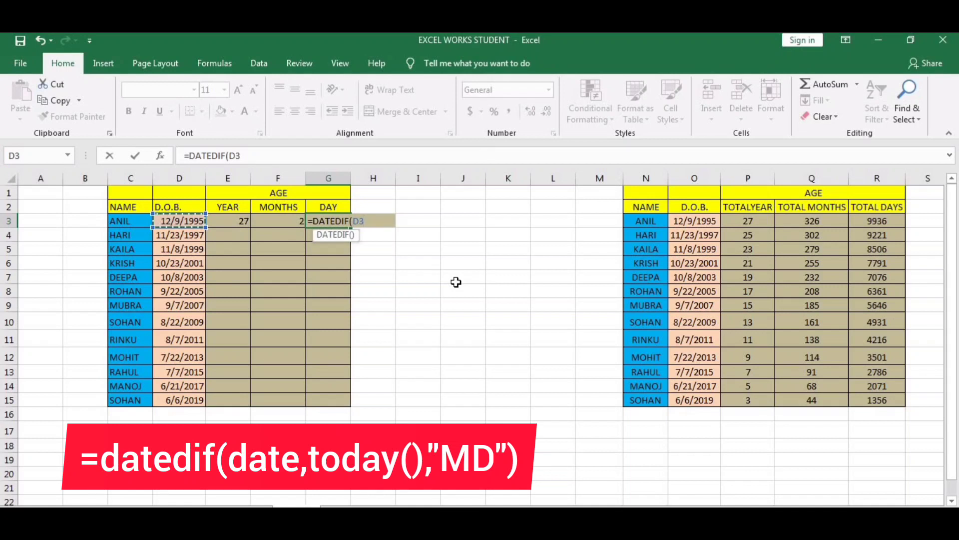
{"action": "type", "text": ",T"}
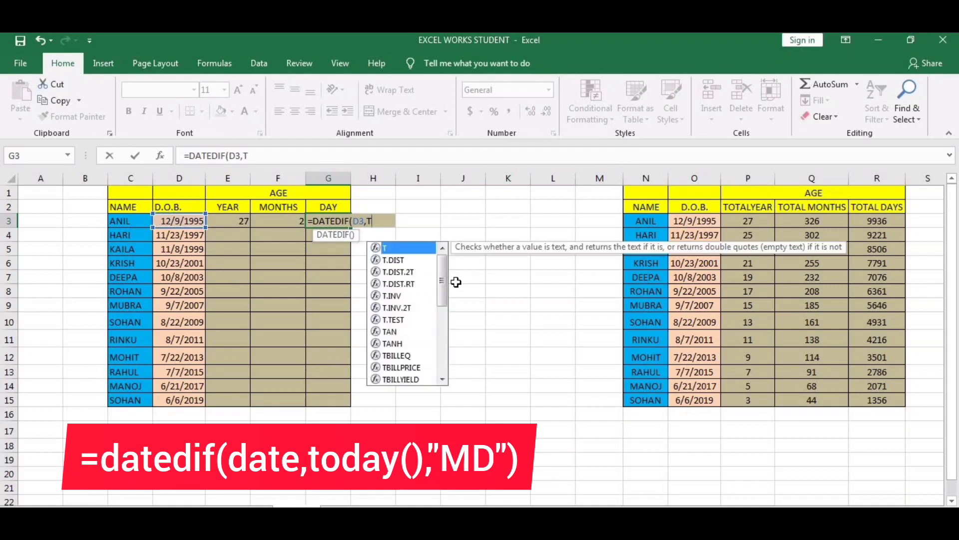
{"action": "type", "text": "ODAY"}
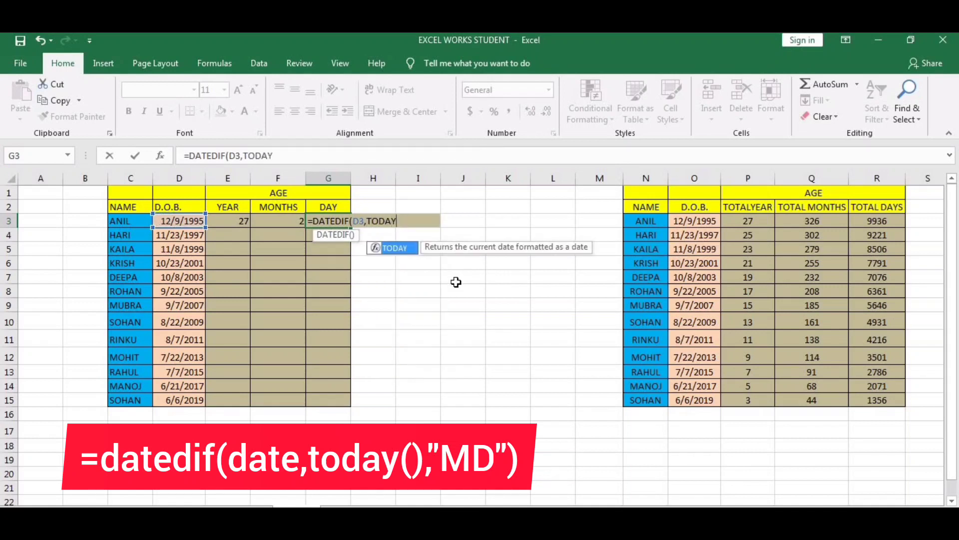
{"action": "type", "text": "(("}
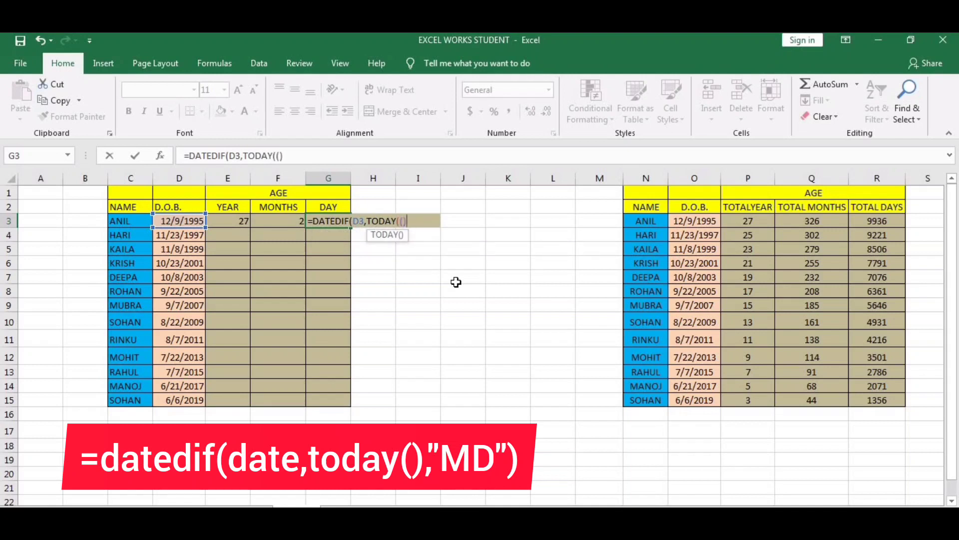
{"action": "key", "text": "BackSpace"}
{"action": "key", "text": "BackSpace"}
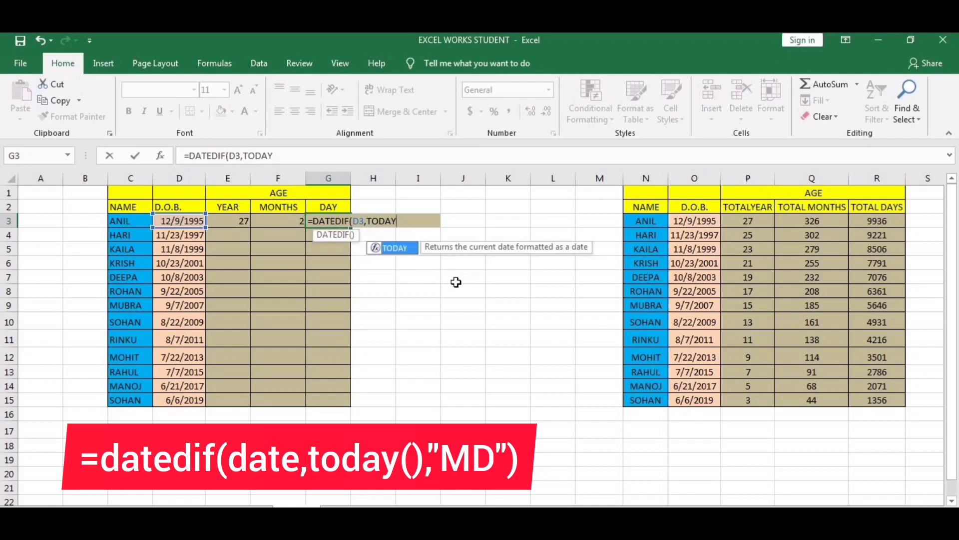
{"action": "type", "text": "()"}
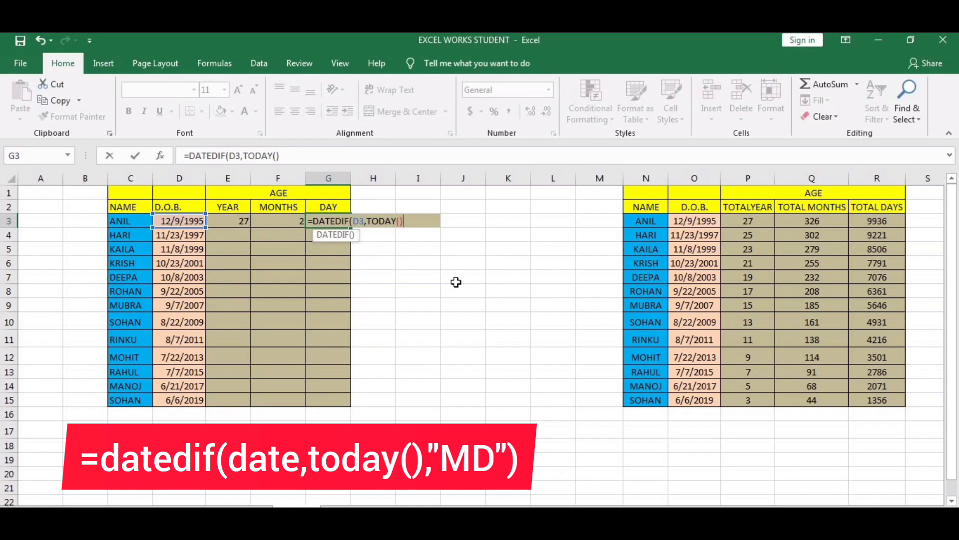
{"action": "type", "text": ","}
{"action": "type", "text": "\""}
{"action": "type", "text": "MD\""}
{"action": "type", "text": ")"}
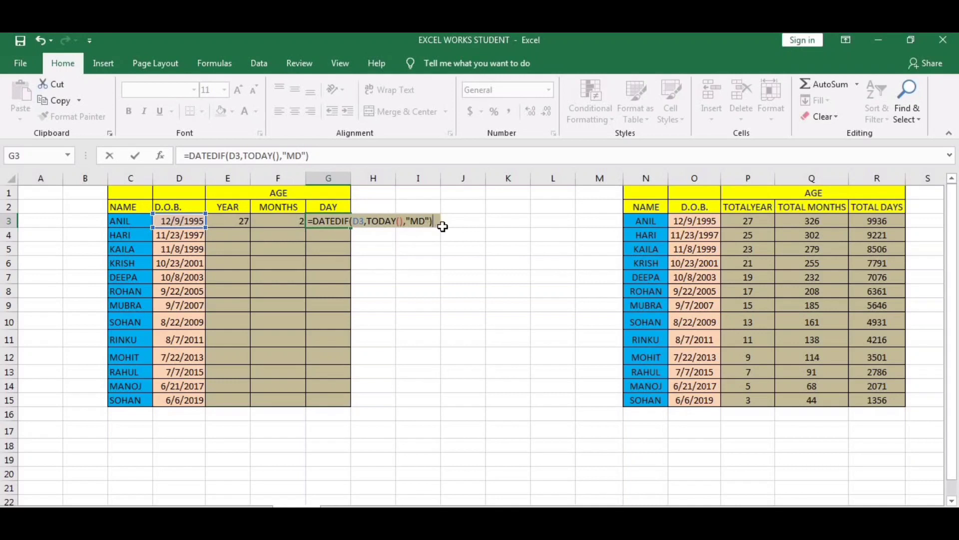
{"action": "key", "text": "Return"}
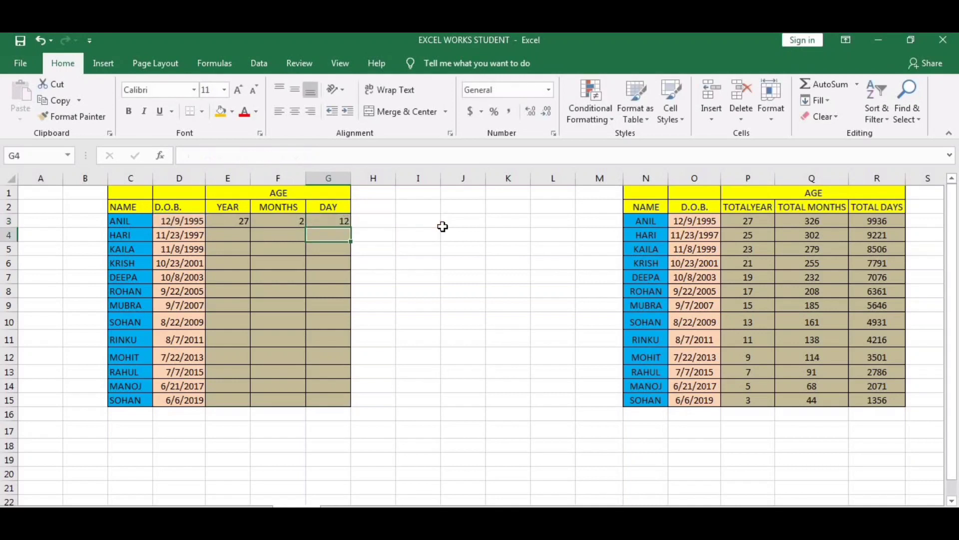
{"action": "key", "text": "Up"}
{"action": "key", "text": "Left"}
{"action": "key", "text": "Left"}
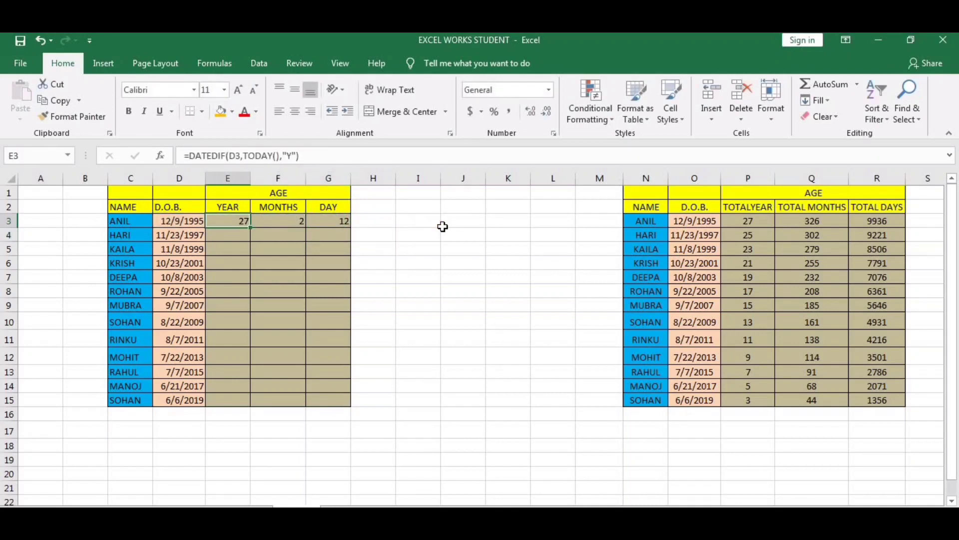
{"action": "key", "text": "Left"}
{"action": "key", "text": "Left"}
{"action": "key", "text": "Right"}
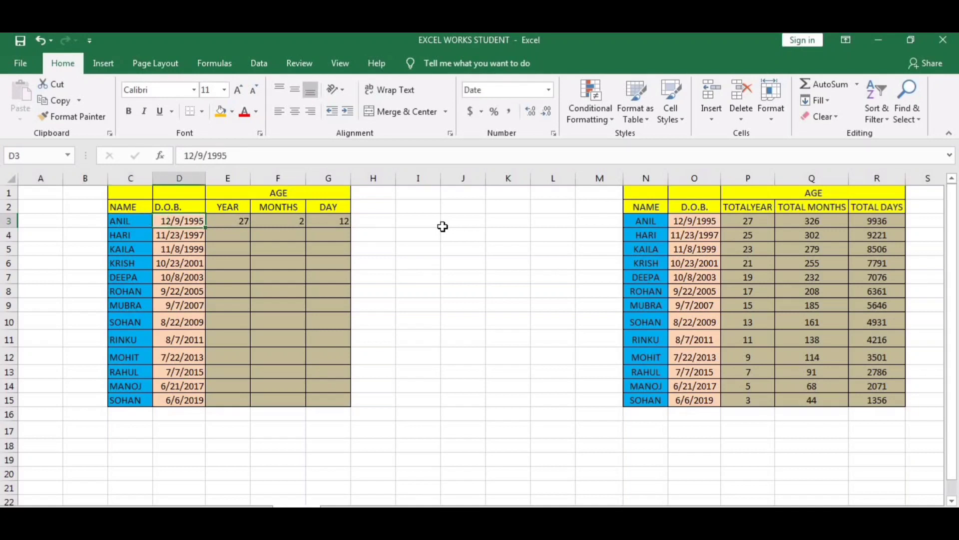
{"action": "key", "text": "Left"}
{"action": "key", "text": "Right"}
{"action": "key", "text": "Right"}
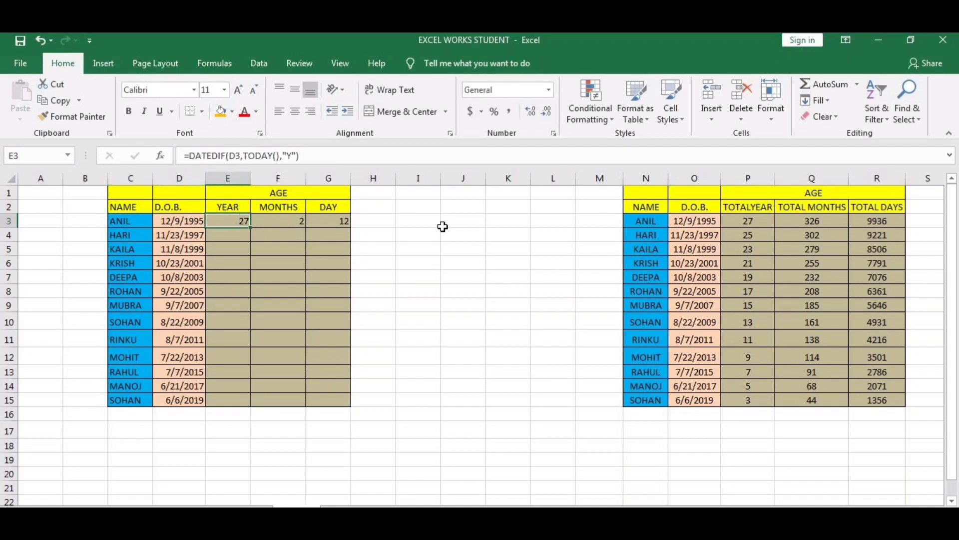
{"action": "key", "text": "Right"}
{"action": "key", "text": "Right"}
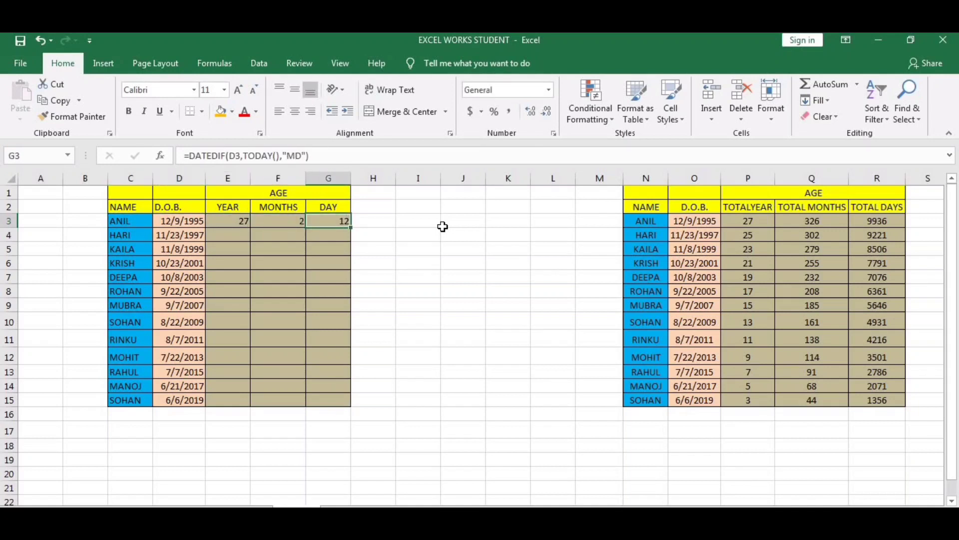
{"action": "left_click", "coordinate": [443, 226]}
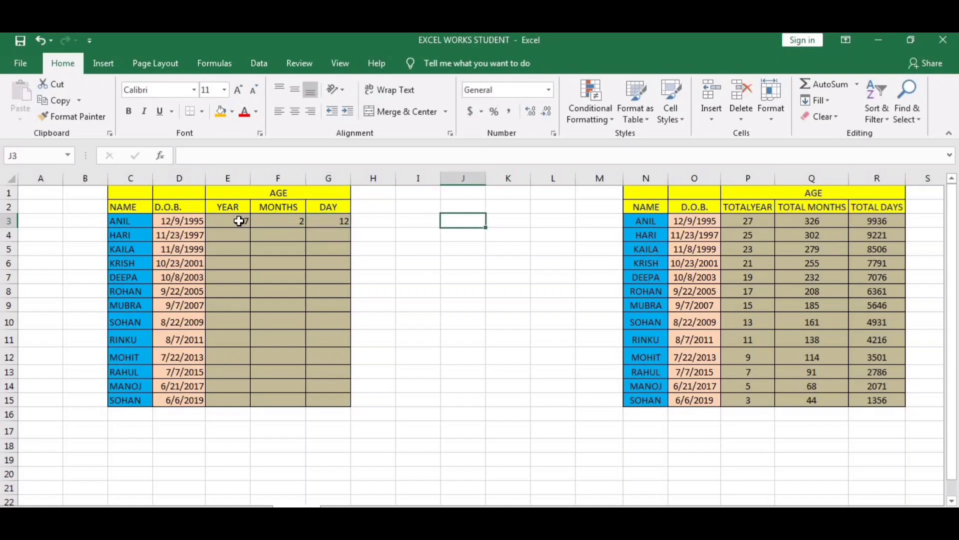
- Fill ANIL's E3:G3 age formulas down through row 15 for all thirteen people
{"action": "mouse_move", "coordinate": [235, 221]}
{"action": "left_mouse_down"}
{"action": "mouse_move", "coordinate": [327, 231]}
{"action": "mouse_move", "coordinate": [329, 222]}
{"action": "left_mouse_up"}
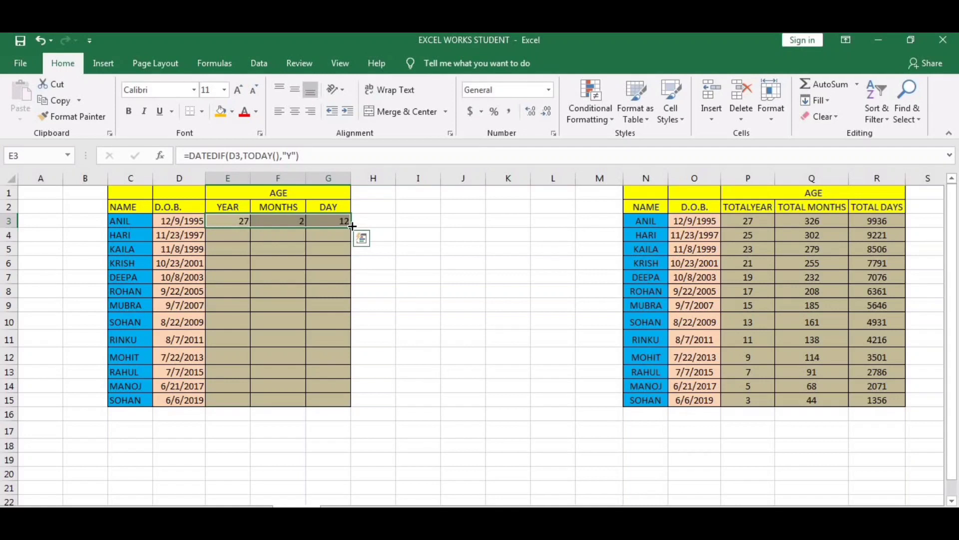
{"action": "left_click_drag", "start_coordinate": [353, 226], "coordinate": [345, 402]}
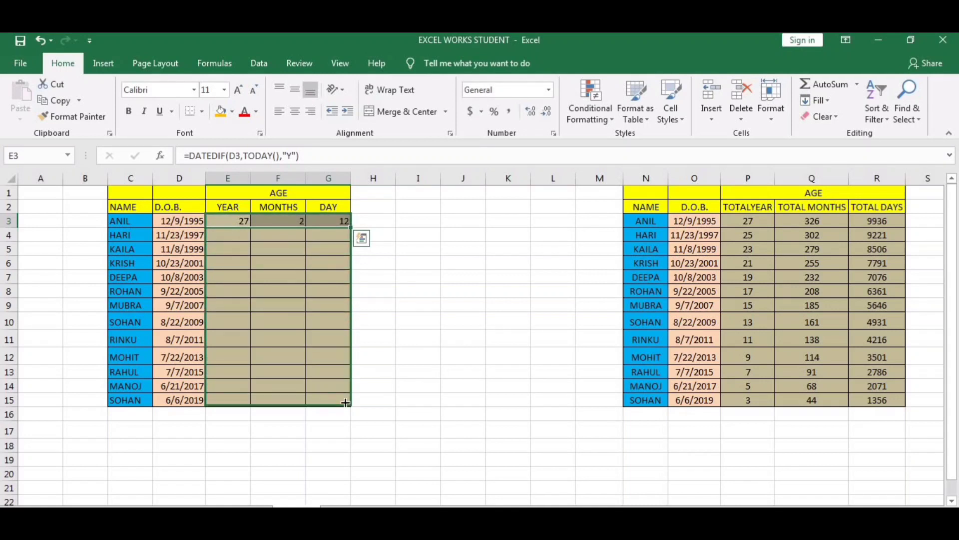
{"action": "left_click", "coordinate": [424, 309]}
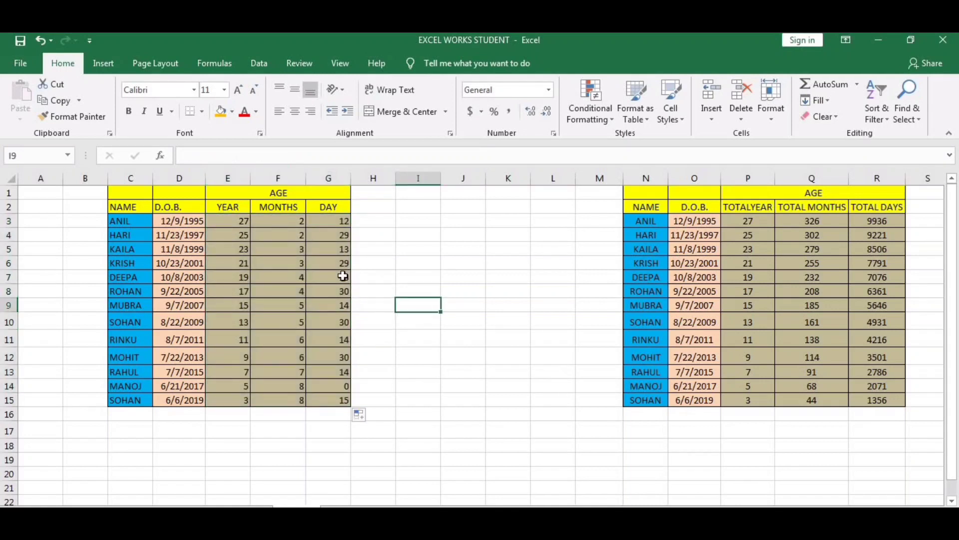
{"action": "left_click", "coordinate": [446, 233]}
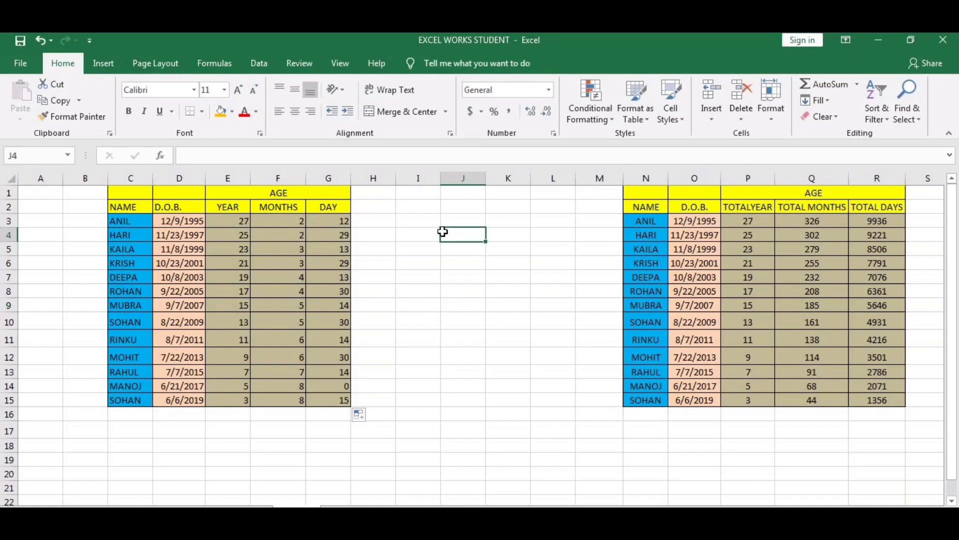
{"action": "left_click_drag", "start_coordinate": [175, 221], "coordinate": [192, 386]}
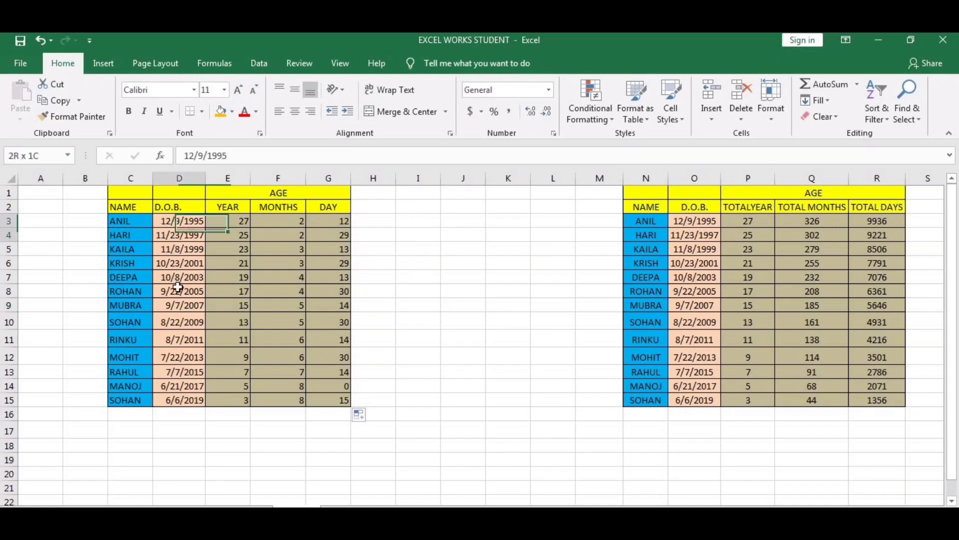
{"action": "left_click", "coordinate": [276, 275]}
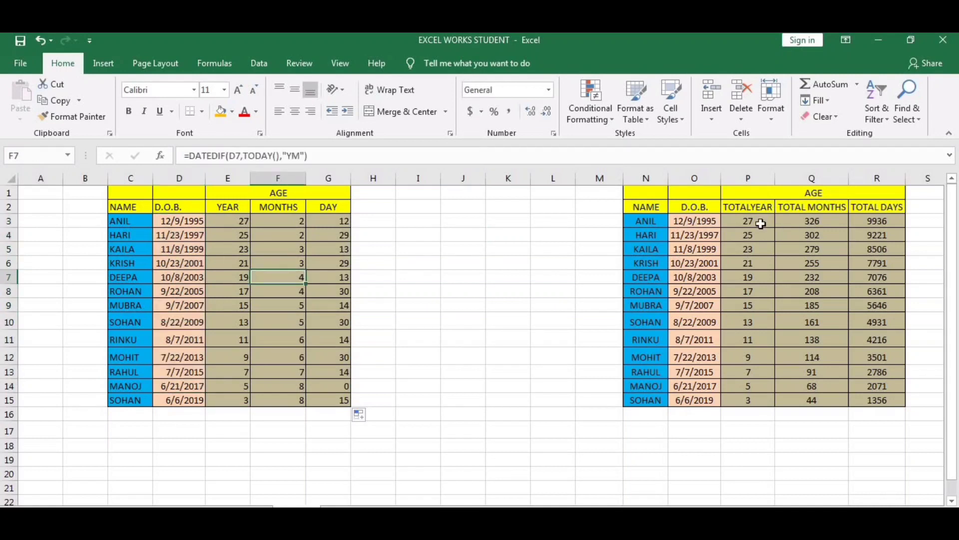
{"action": "left_click_drag", "start_coordinate": [748, 220], "coordinate": [748, 339]}
{"action": "left_click_drag", "start_coordinate": [812, 221], "coordinate": [812, 357]}
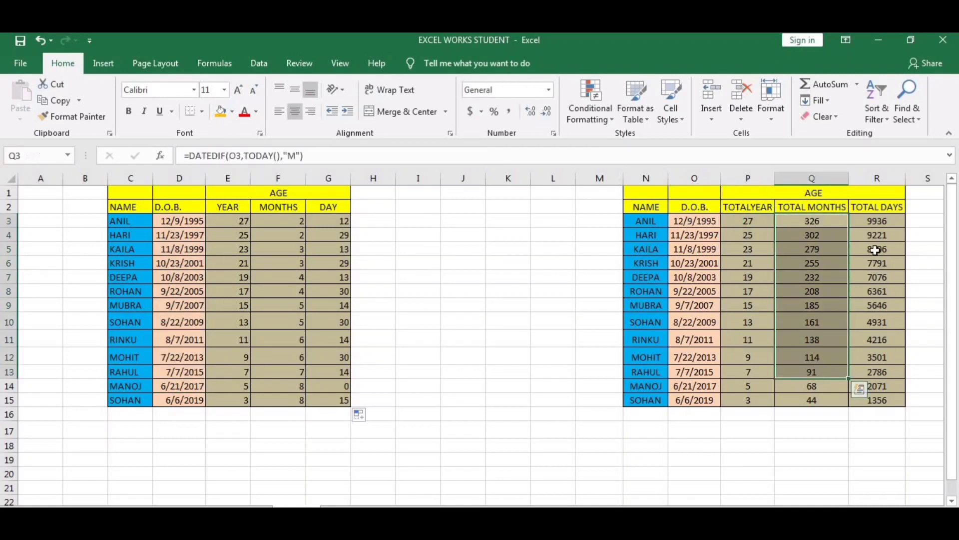
{"action": "left_click_drag", "start_coordinate": [877, 220], "coordinate": [877, 357]}
{"action": "left_click", "coordinate": [600, 277]}
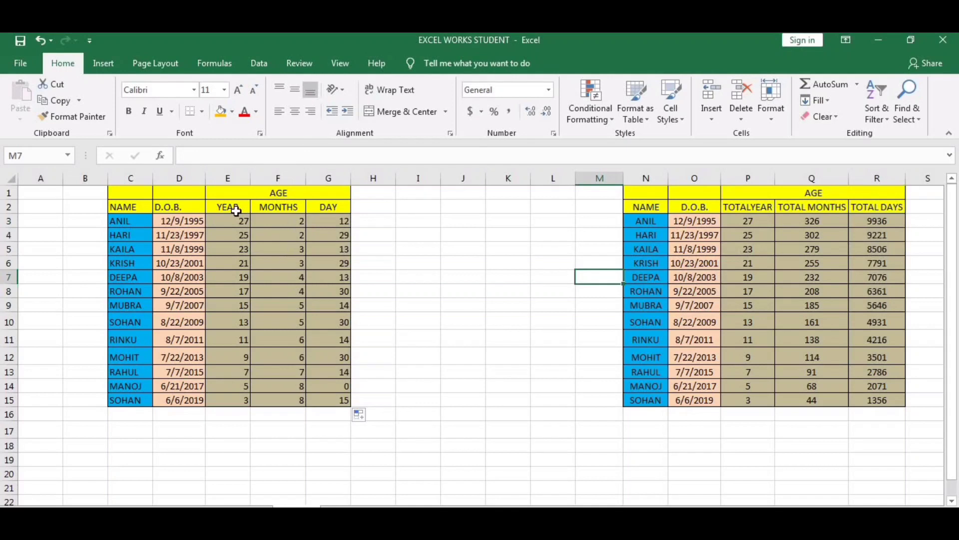
{"action": "left_click_drag", "start_coordinate": [231, 220], "coordinate": [231, 340]}
{"action": "left_click_drag", "start_coordinate": [294, 221], "coordinate": [294, 322]}
{"action": "left_click_drag", "start_coordinate": [329, 221], "coordinate": [329, 277]}
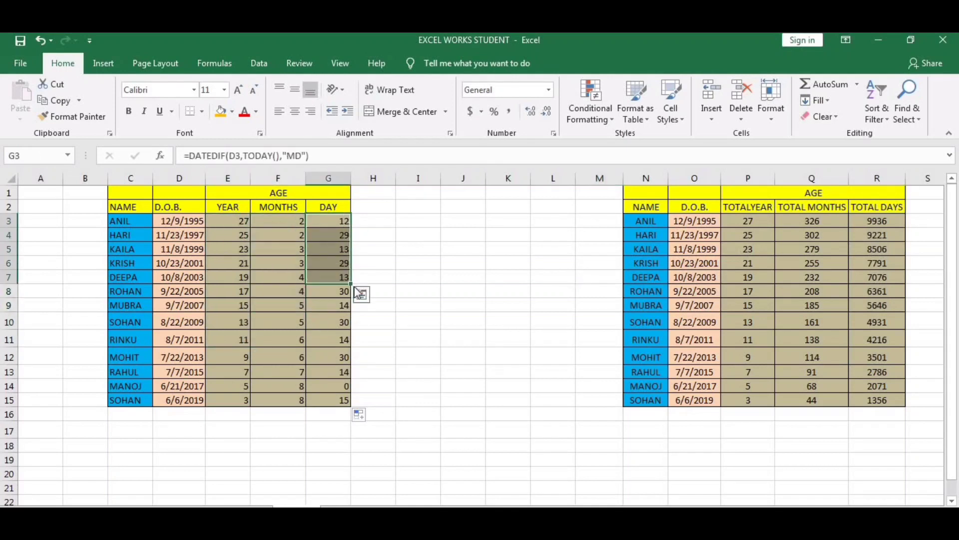
{"action": "left_click", "coordinate": [419, 382]}
{"action": "left_click", "coordinate": [432, 400]}
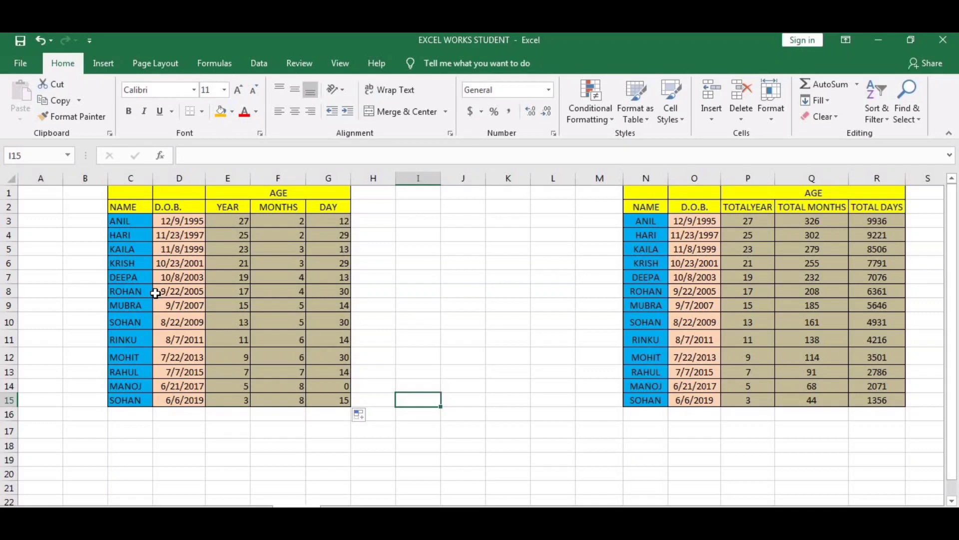
- On the PRESENT DATE sheet, inspect =NOW() in D11, =TODAY() in H13 and J11's fixed date
{"action": "left_click", "coordinate": [415, 306]}
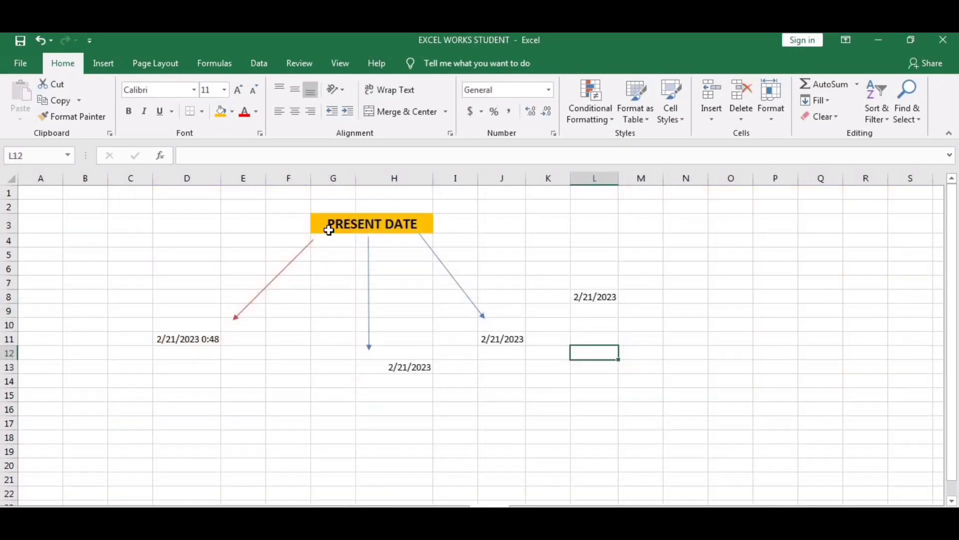
{"action": "left_click", "coordinate": [395, 226]}
{"action": "left_click", "coordinate": [182, 340]}
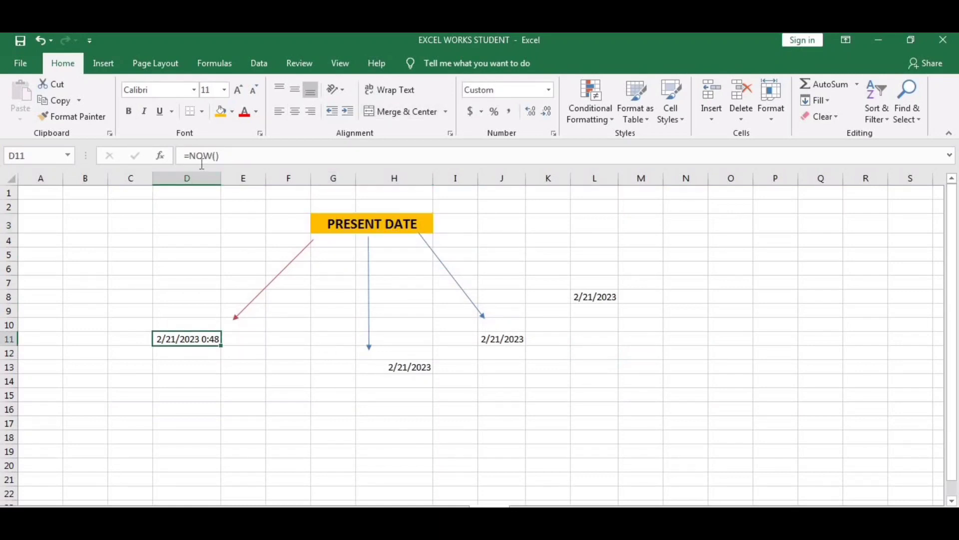
{"action": "left_click", "coordinate": [408, 371]}
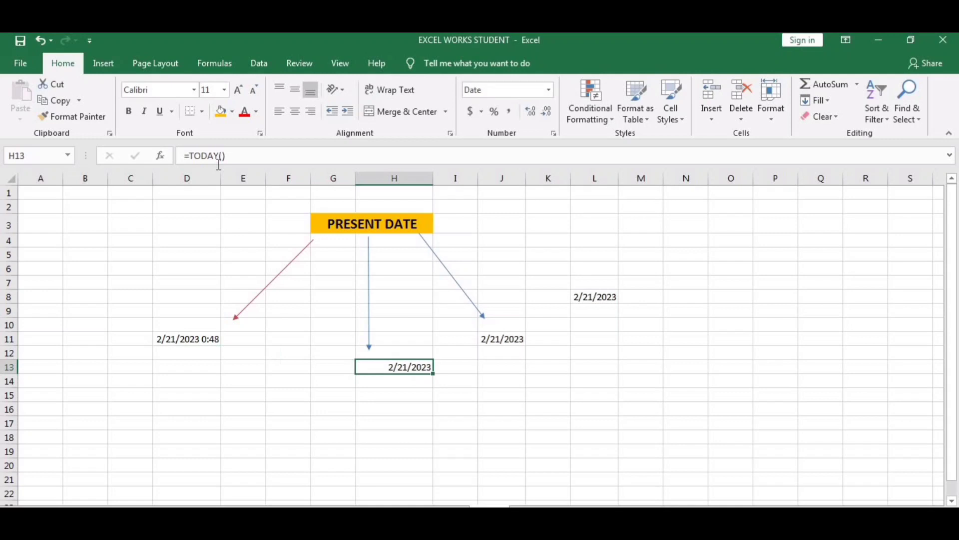
{"action": "left_click", "coordinate": [490, 339]}
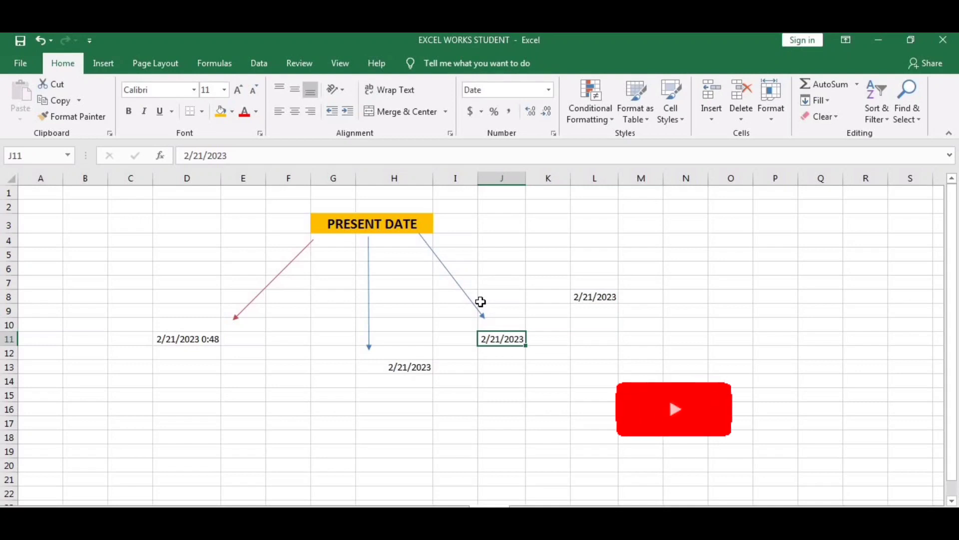
{"action": "left_click", "coordinate": [443, 307]}
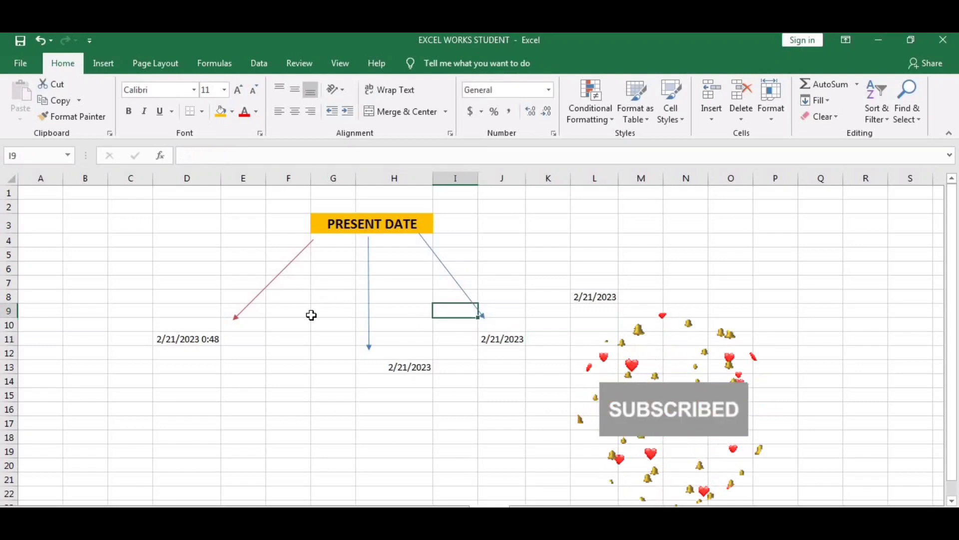
{"action": "left_click", "coordinate": [205, 338]}
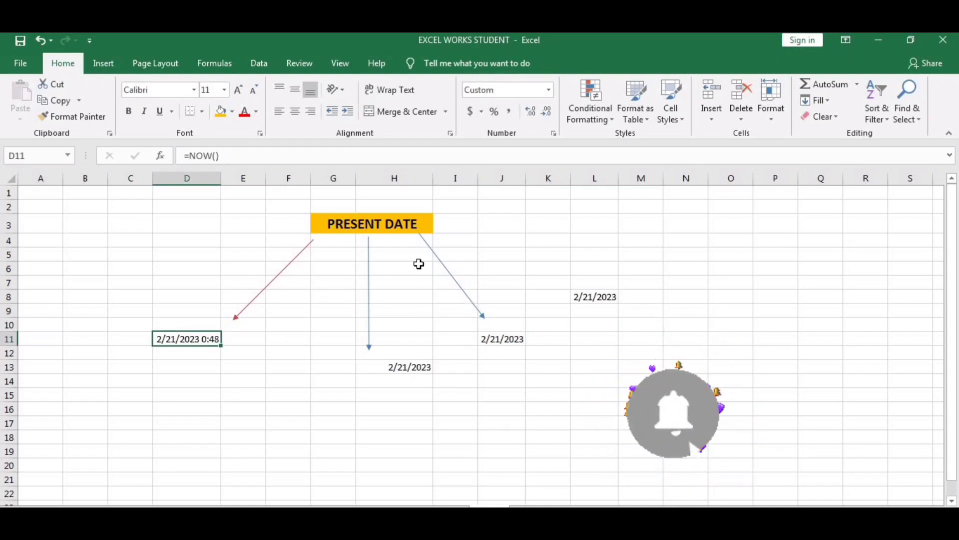